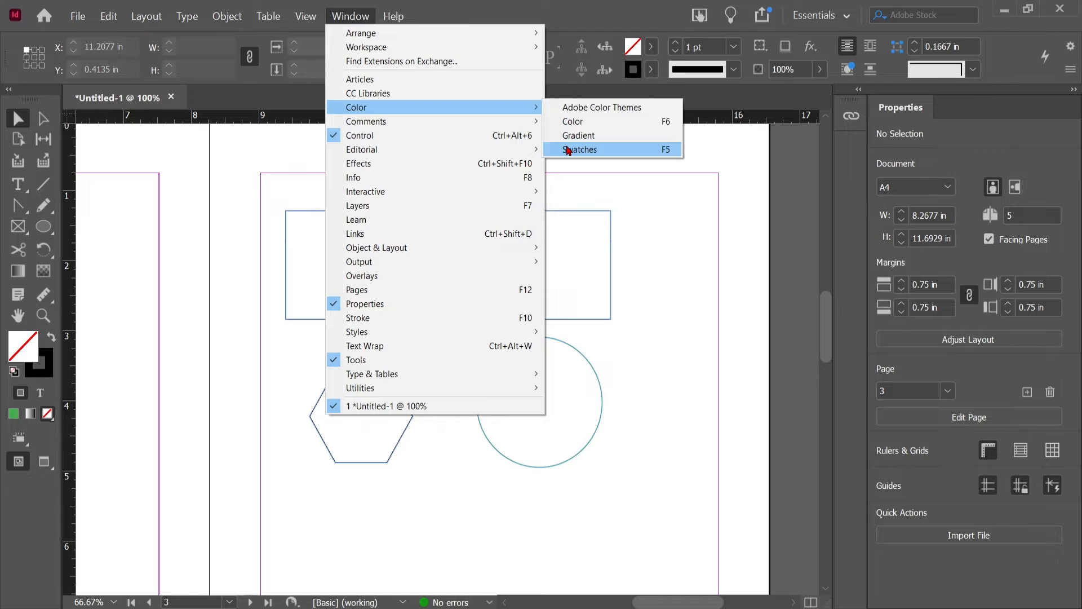
- Show the swatches and try green and several blue fills on the circle, ending with the [Paper] swatch
click(568, 150)
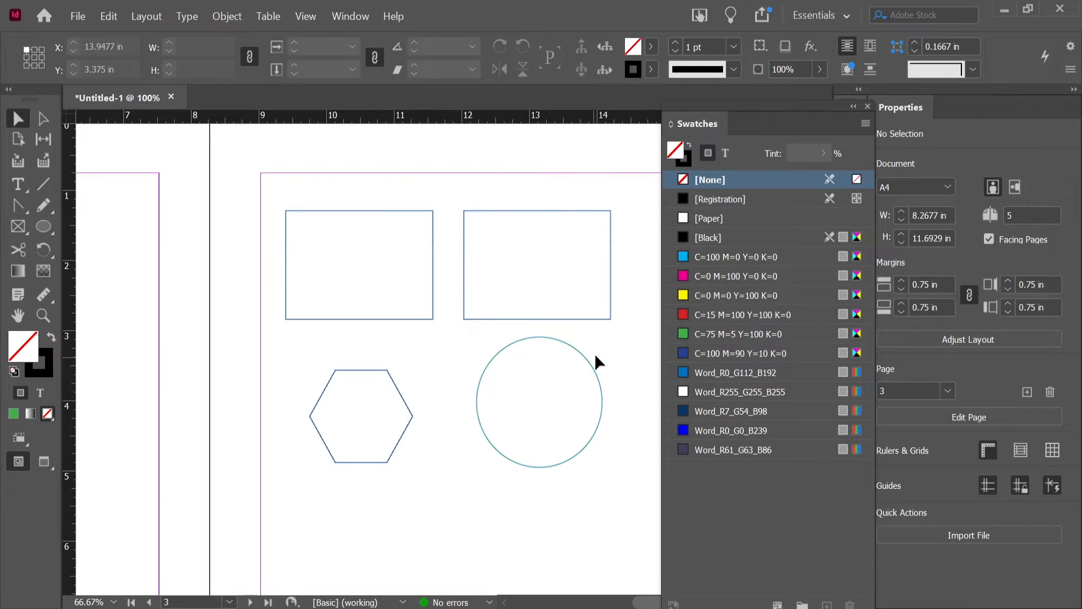
click(568, 386)
click(706, 277)
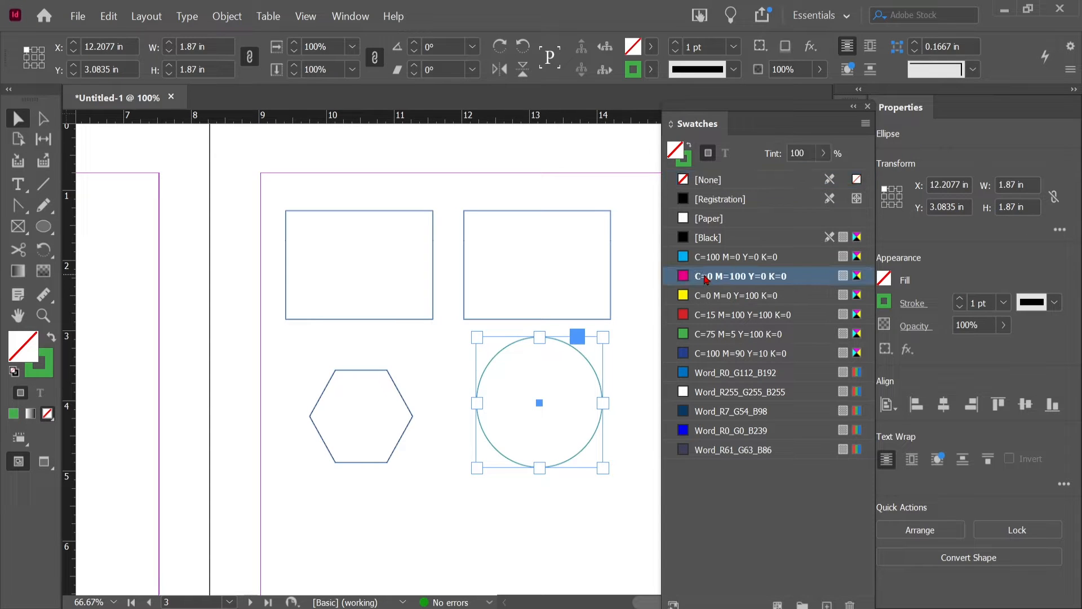
click(706, 297)
click(712, 334)
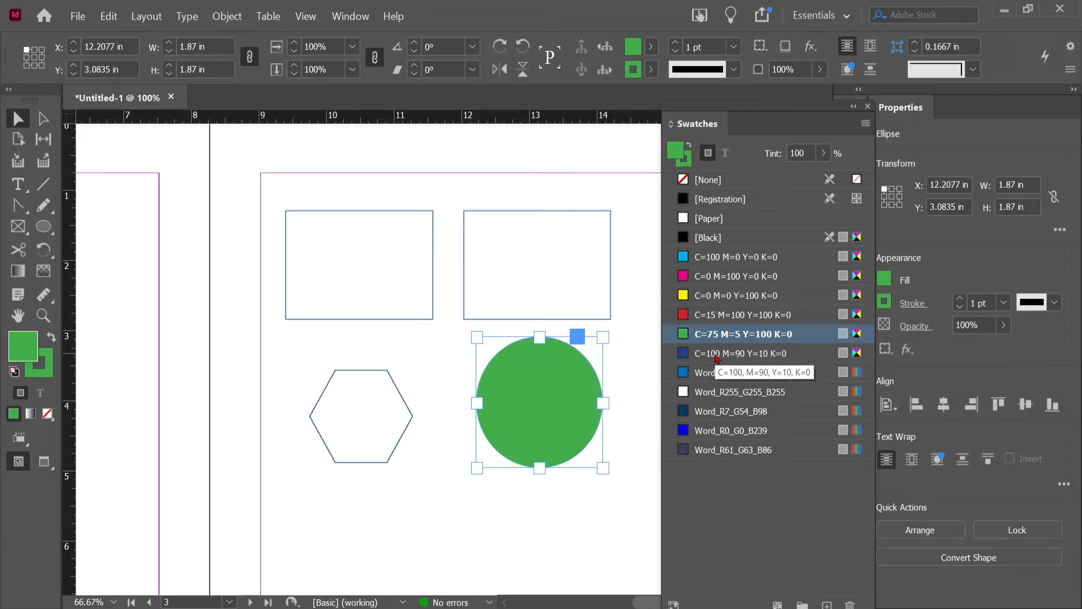
click(715, 355)
click(716, 374)
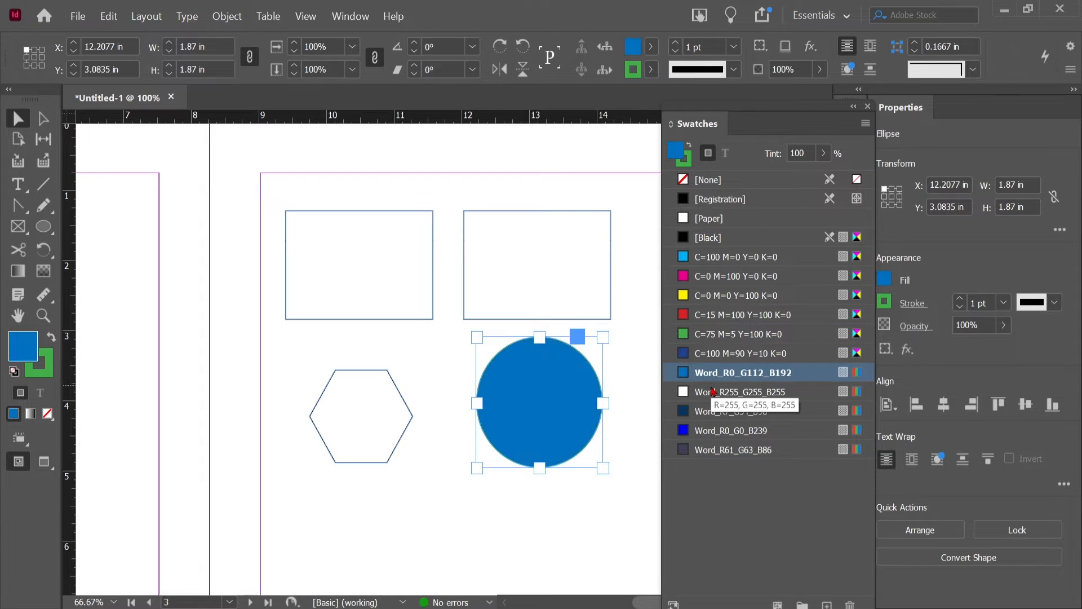
click(715, 411)
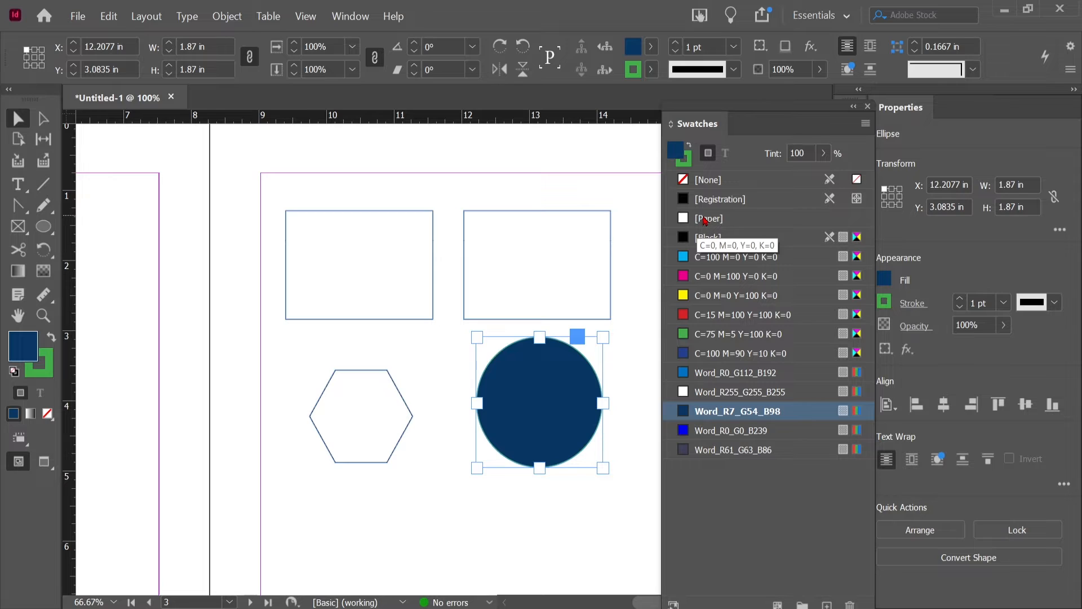
click(705, 220)
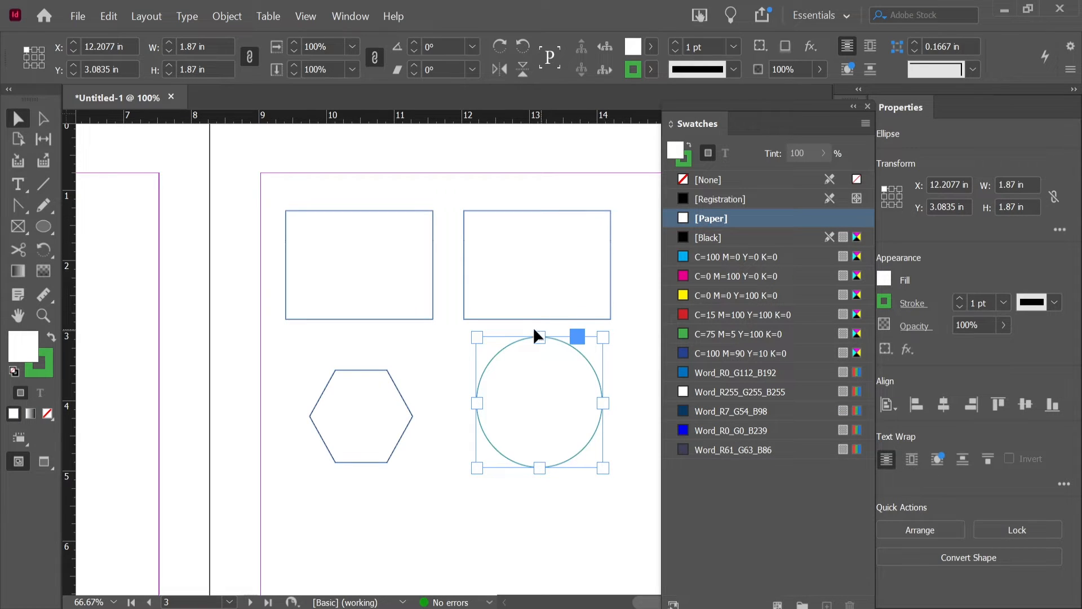
- Move the paper-filled circle over the page's outer edge and back beneath the second rectangle
scroll(541, 359, down, 3)
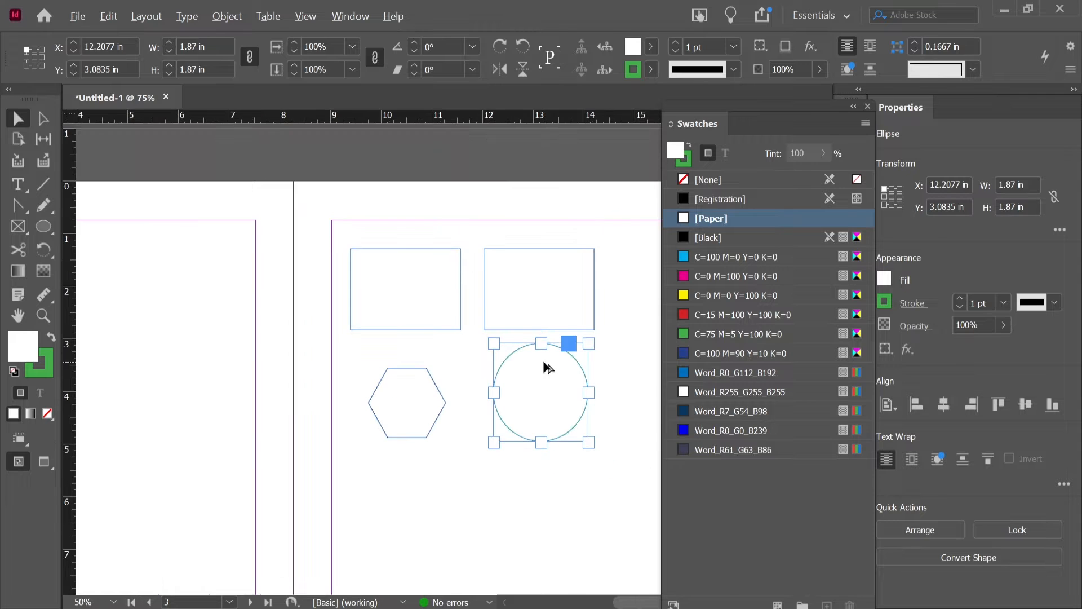
drag(506, 376, 609, 376)
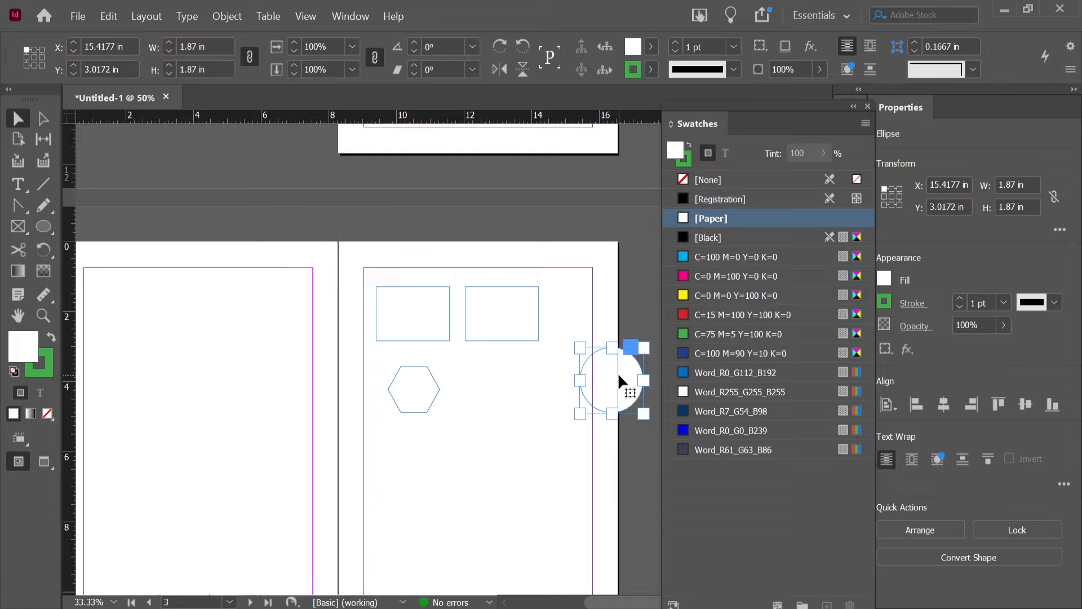
drag(618, 373, 509, 376)
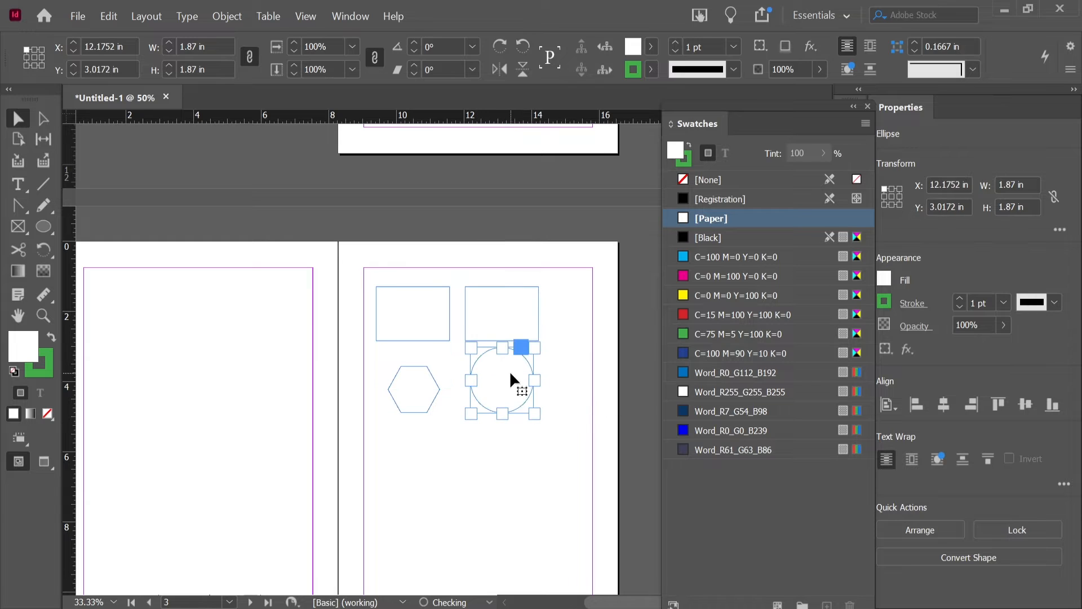
scroll(510, 369, up, 3)
drag(426, 408, 437, 373)
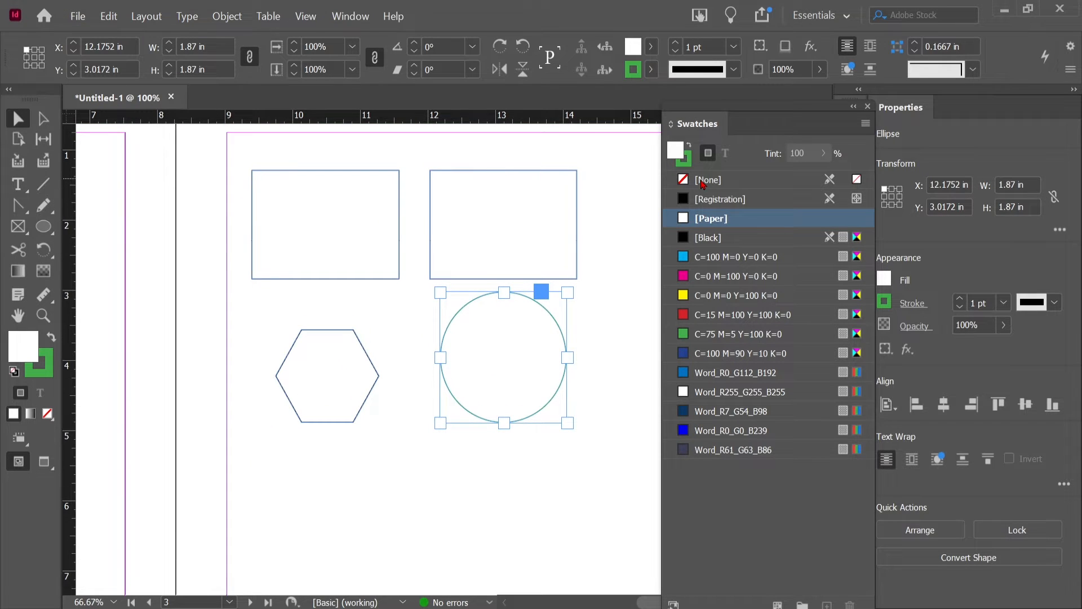
- Set the circle's fill to [None] and reposition it beside the hexagon at about X 12.02 in, Y 3.29 in
click(702, 181)
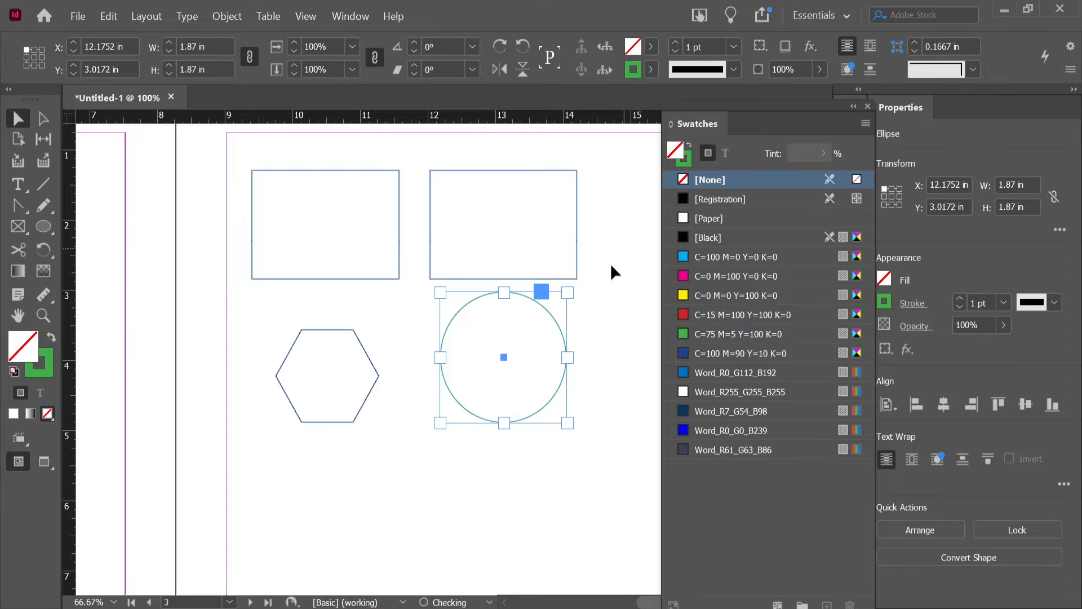
scroll(509, 353, down, 3)
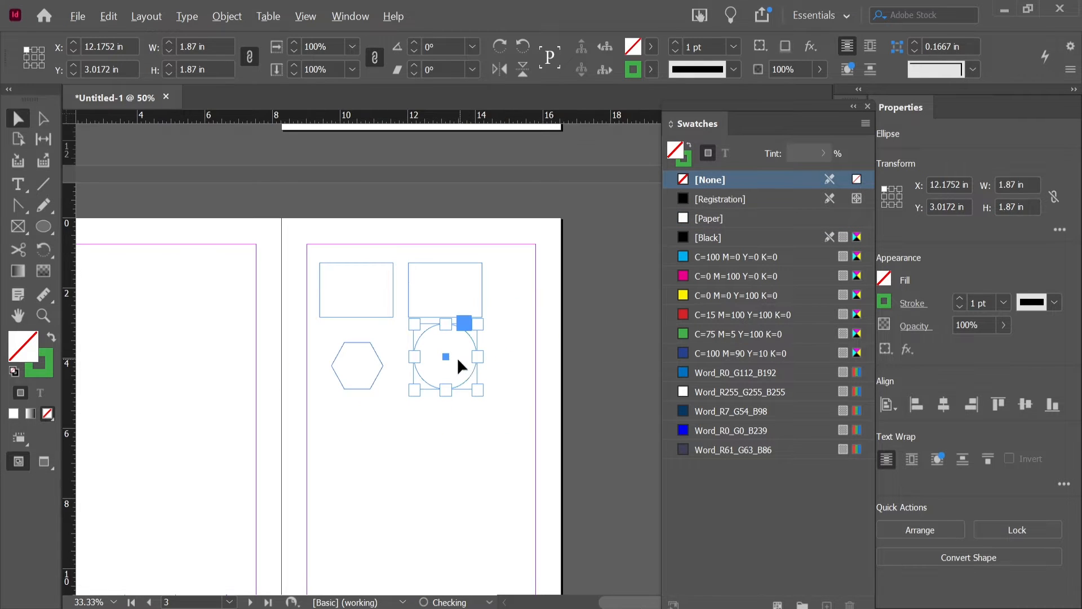
mouse_move(448, 363)
mouse_down()
mouse_move(573, 365)
mouse_move(446, 367)
mouse_up()
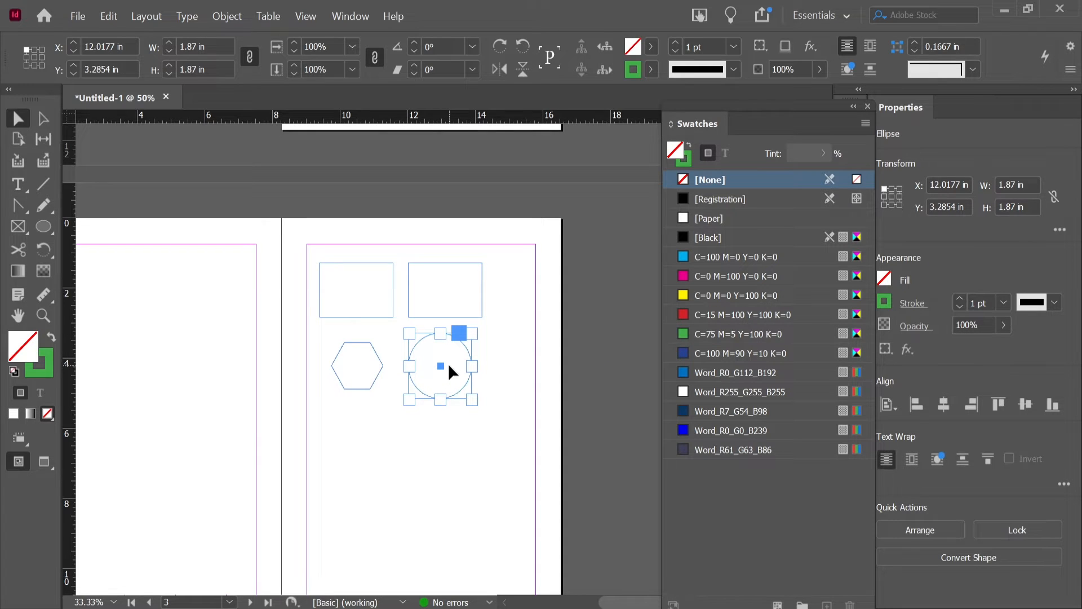
scroll(448, 363, up, 2)
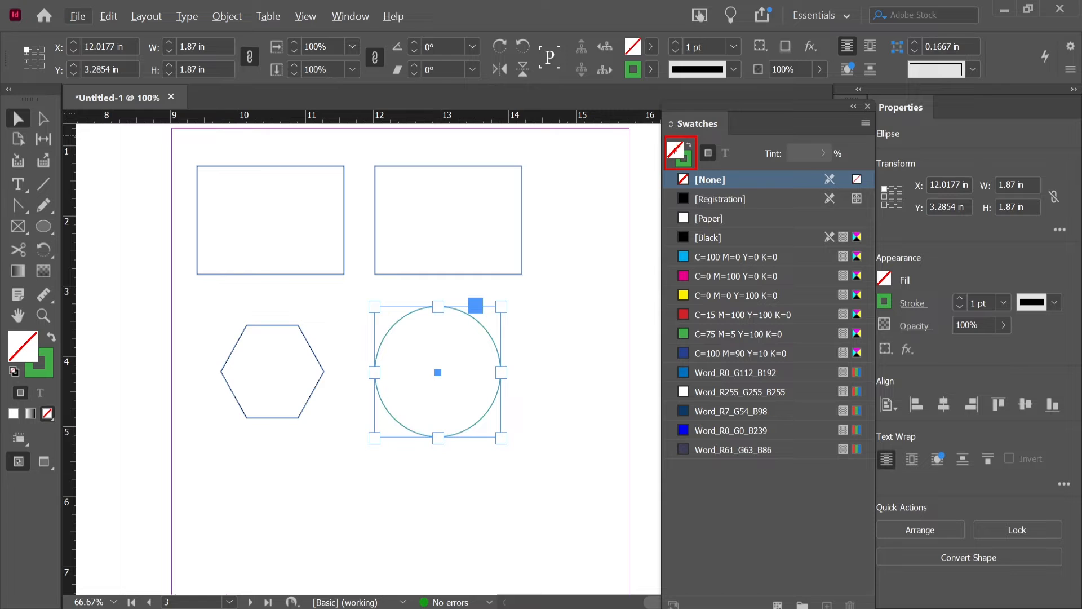
- Color the circle's stroke with the Word_R0_G112_B192 swatch and raise its weight to 4 pt
click(688, 162)
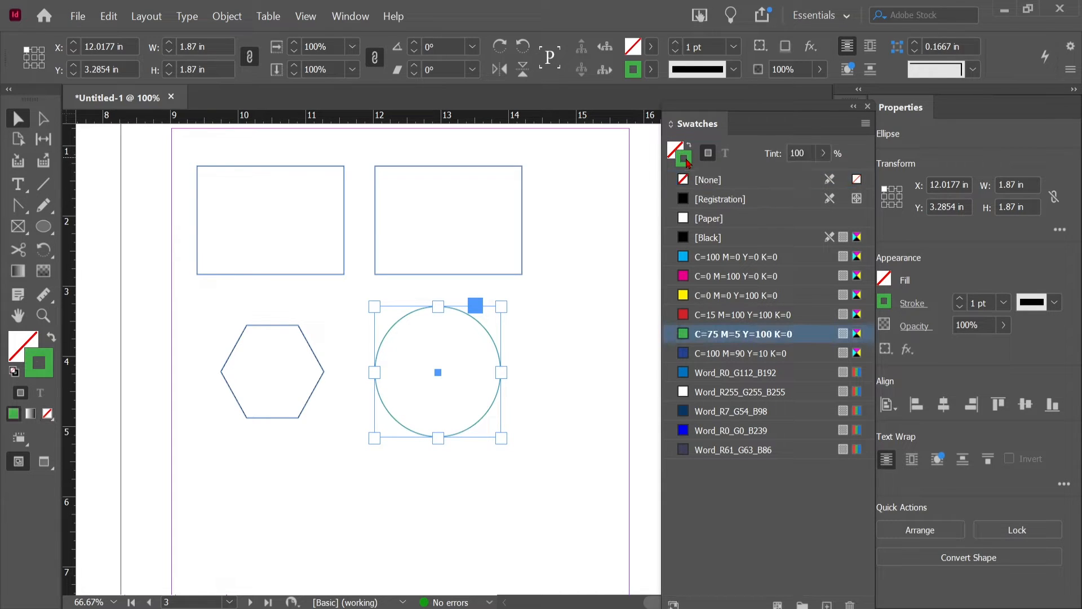
click(702, 374)
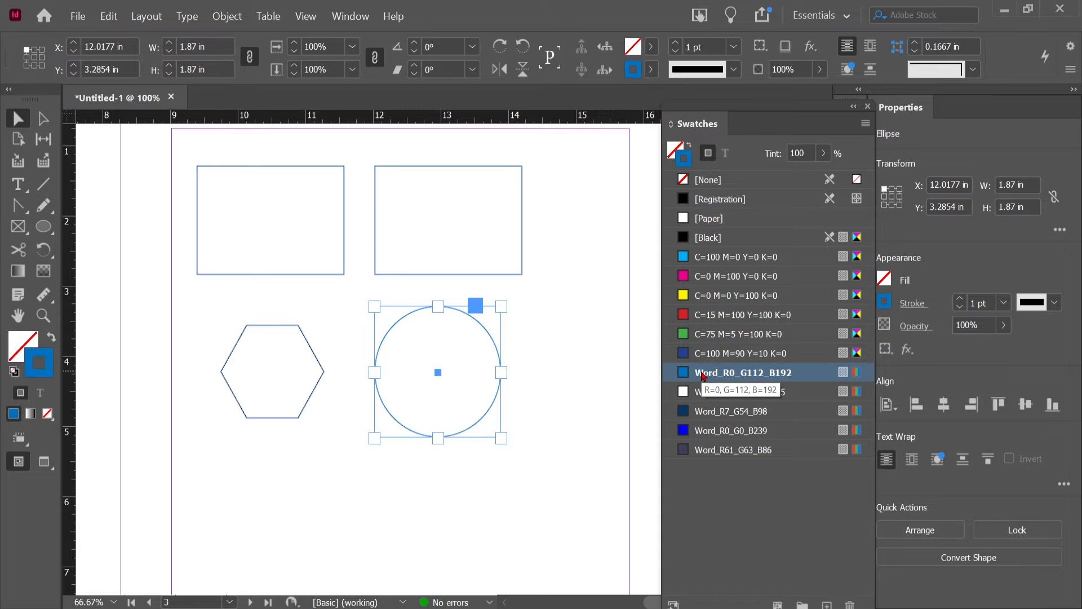
click(711, 373)
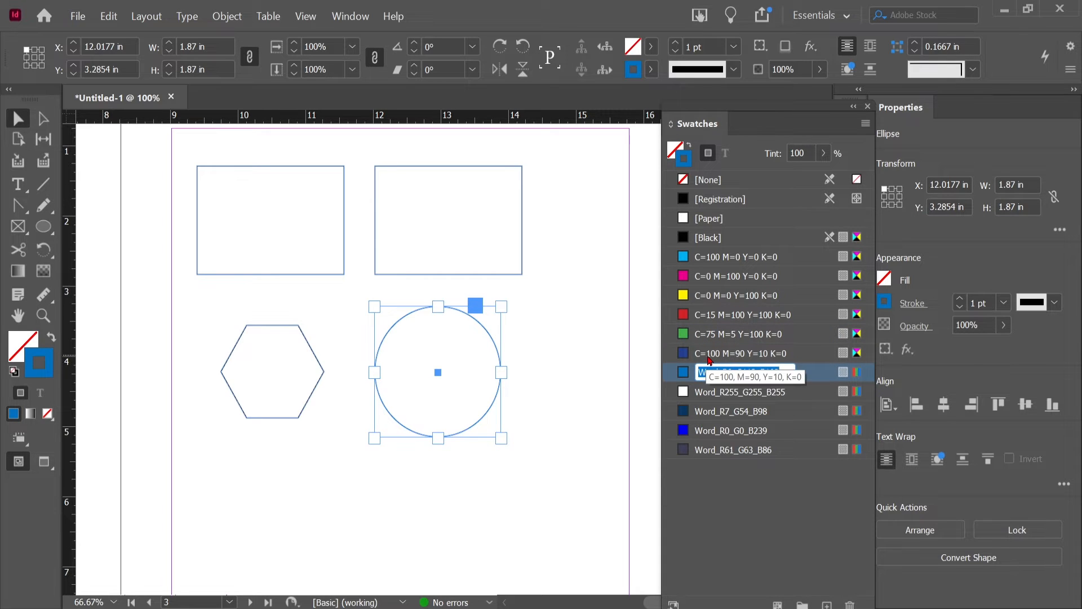
key(Return)
click(960, 300)
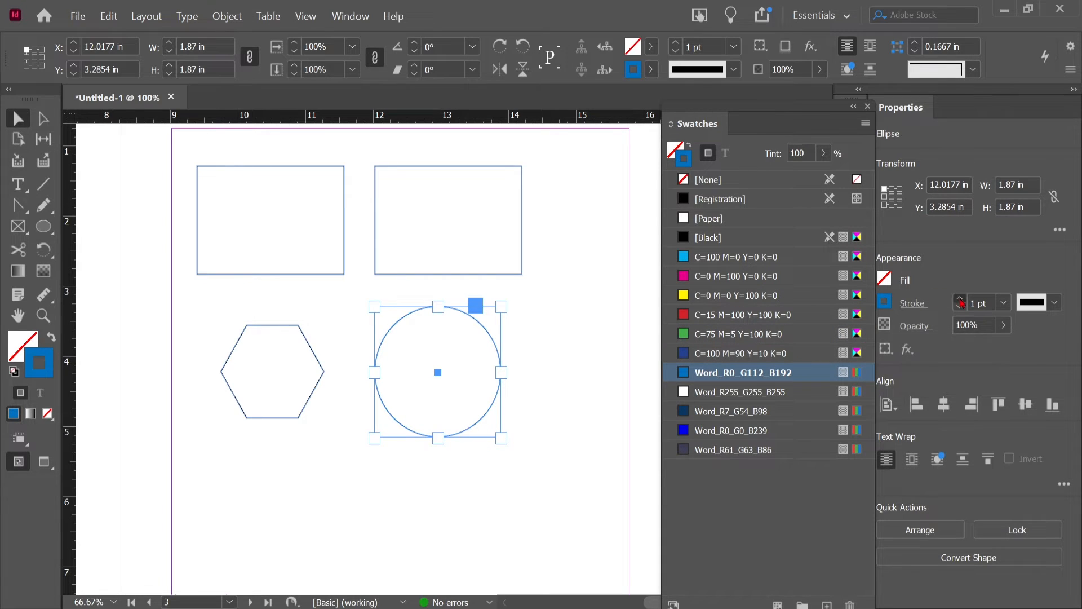
click(960, 300)
click(960, 299)
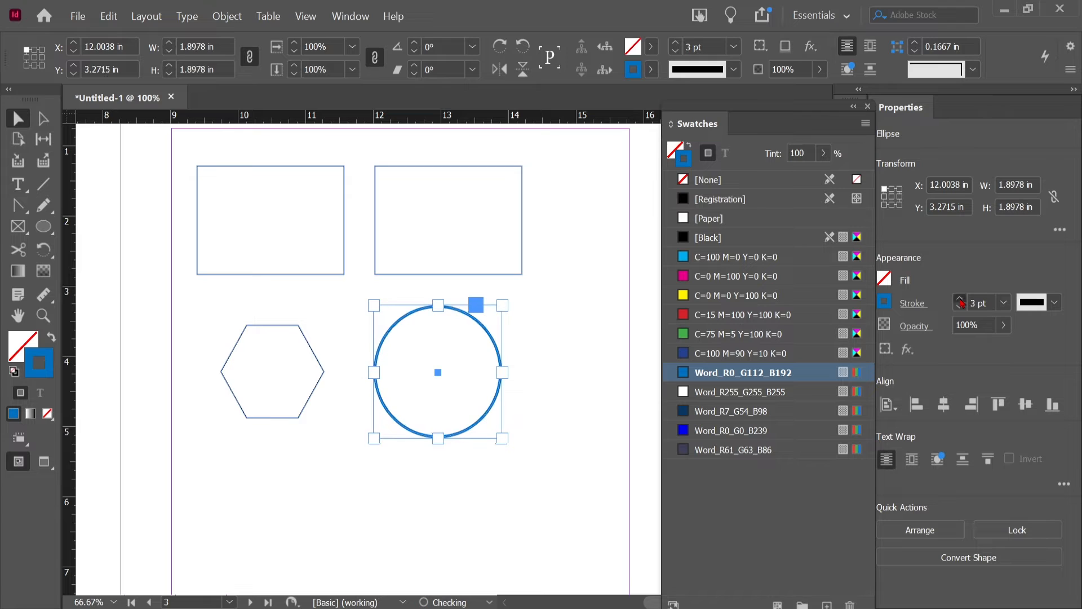
- Try other swatches on the circle's stroke, ending with the red C=15 M=100 Y=100 K=0
click(720, 405)
click(714, 354)
click(717, 338)
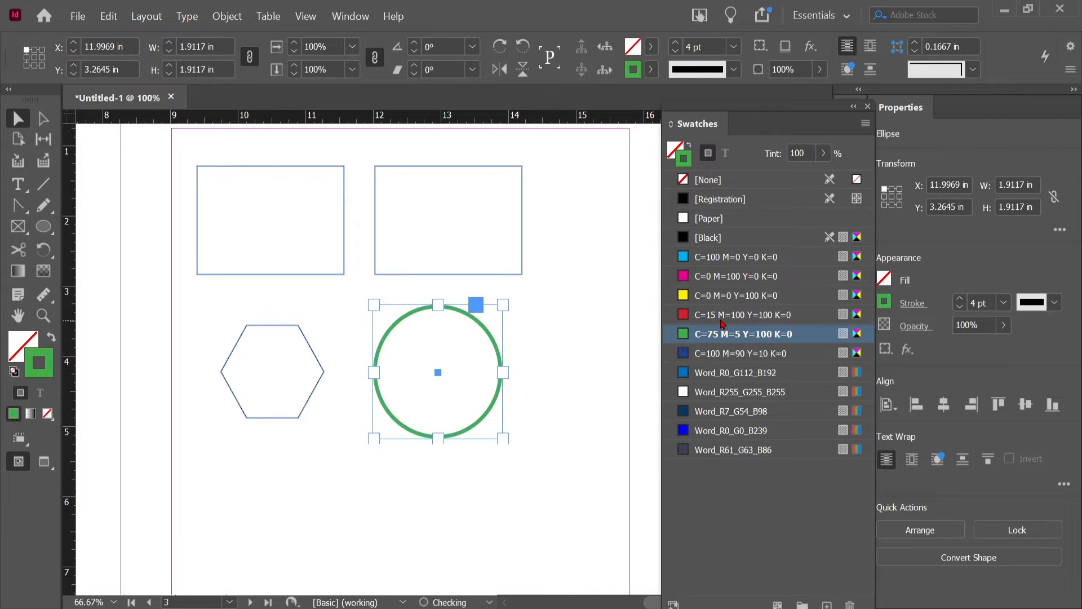
click(724, 316)
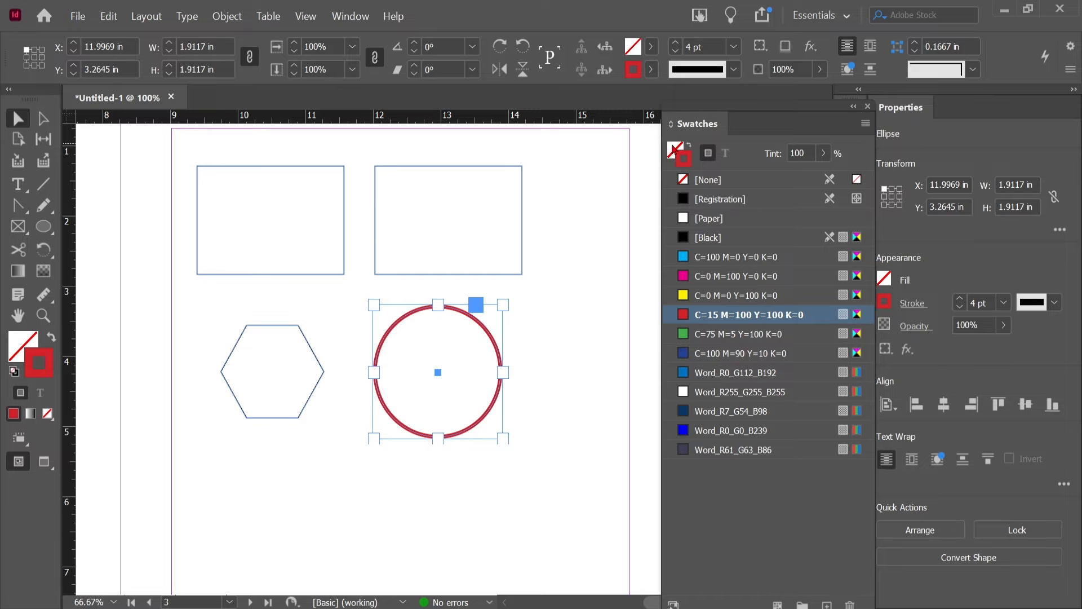
- Switch to the circle's fill and try several swatches, ending with the magenta C=0 M=100 Y=0 K=0
click(675, 148)
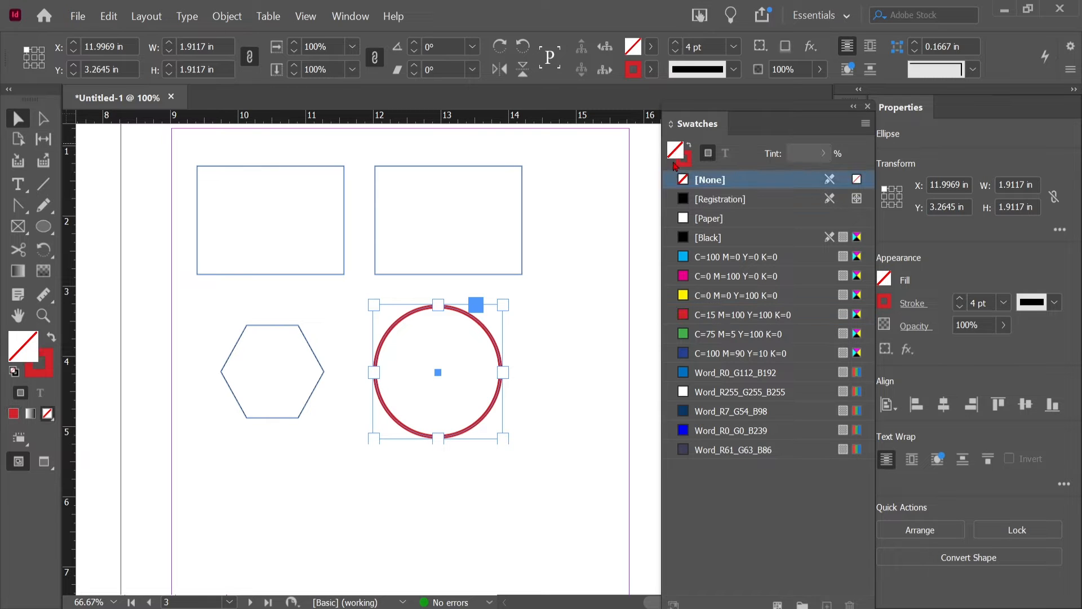
click(705, 353)
click(711, 373)
click(714, 392)
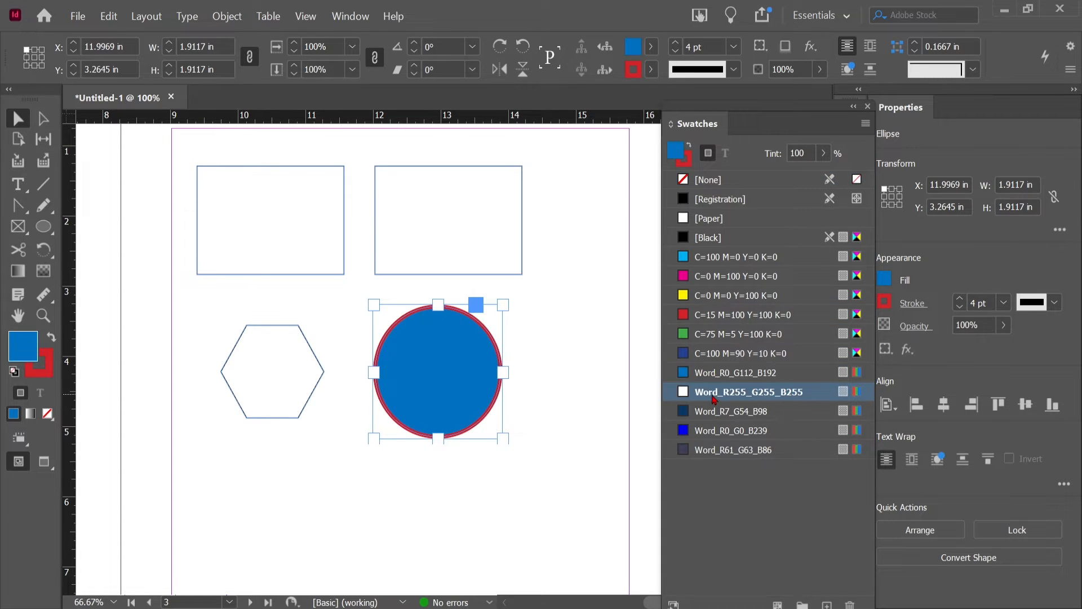
click(714, 411)
click(708, 238)
click(713, 275)
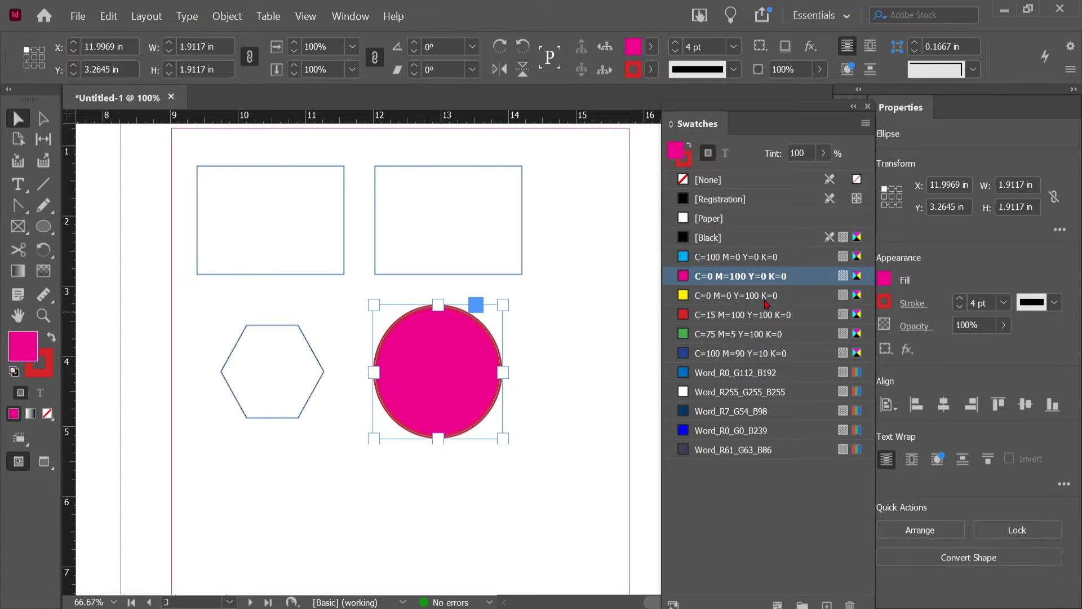
- Create a new tint swatch of the magenta C=0 M=100 Y=0 K=0 at 80% tint
click(866, 124)
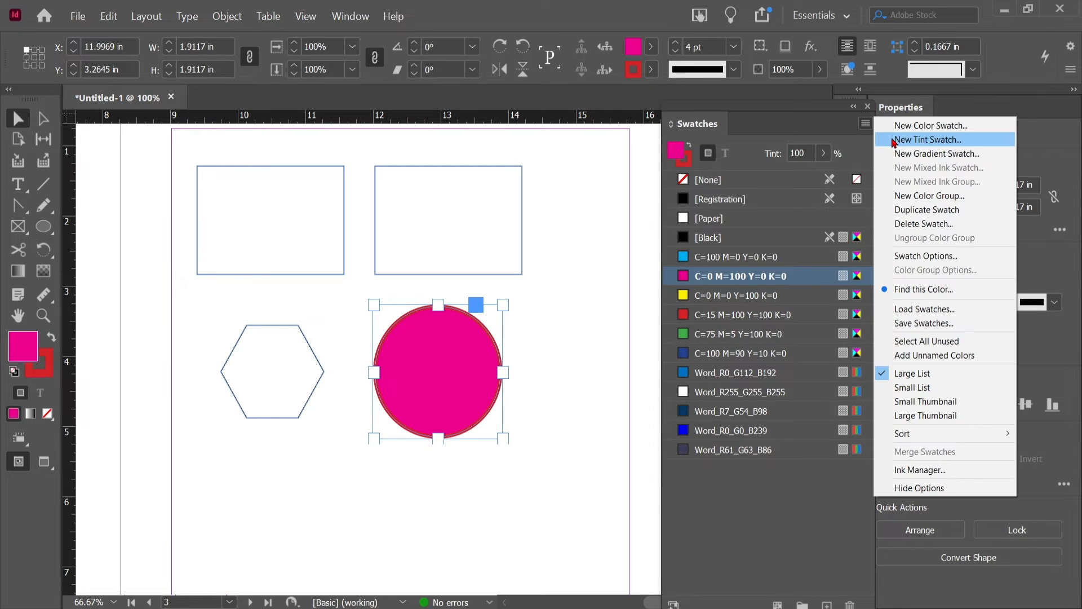
click(900, 140)
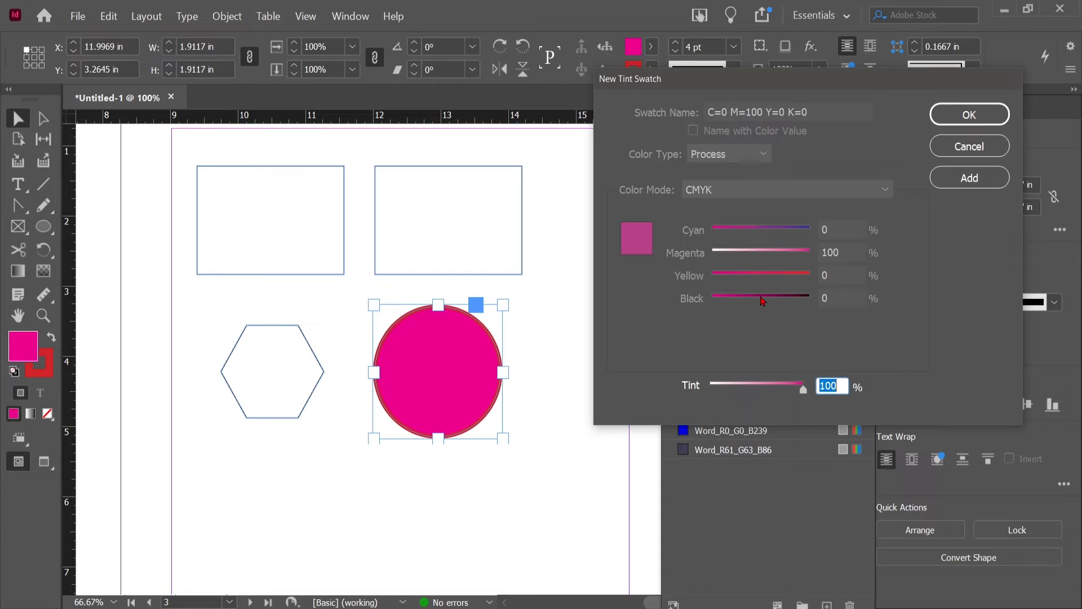
text(80)
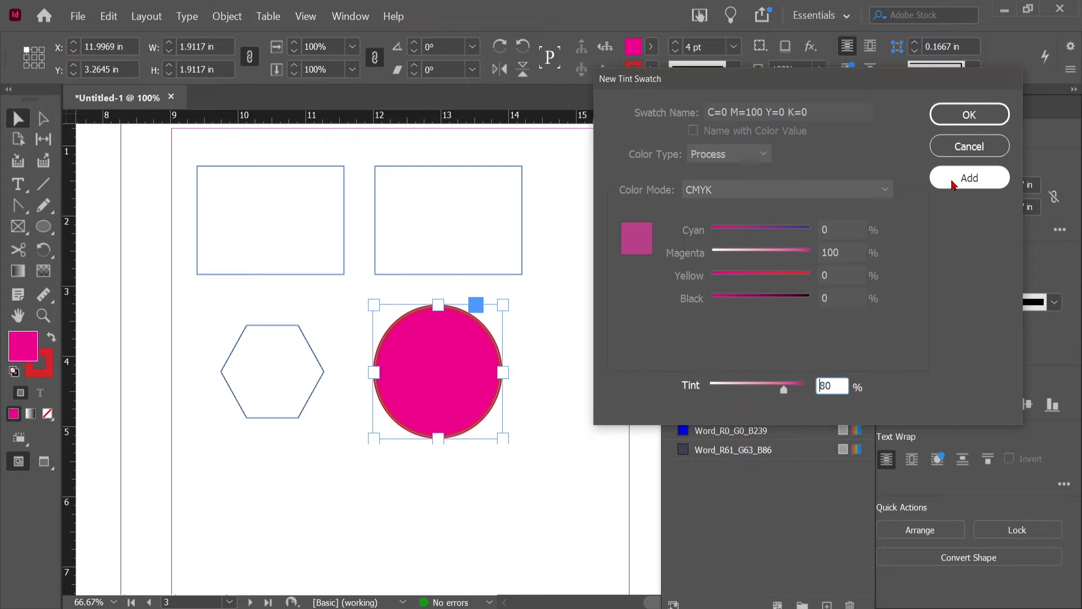
click(953, 185)
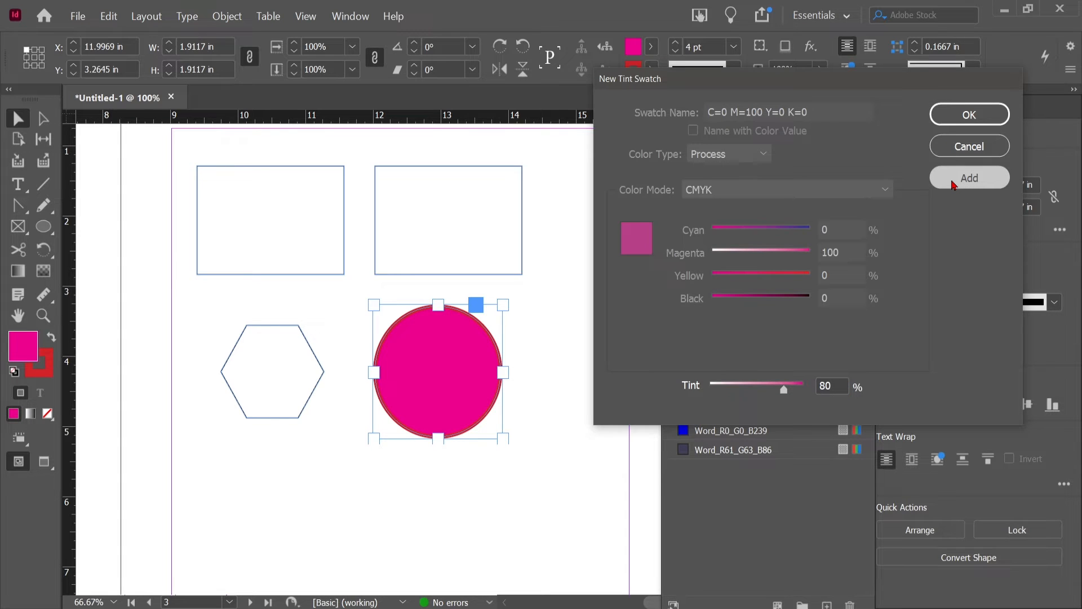
click(959, 118)
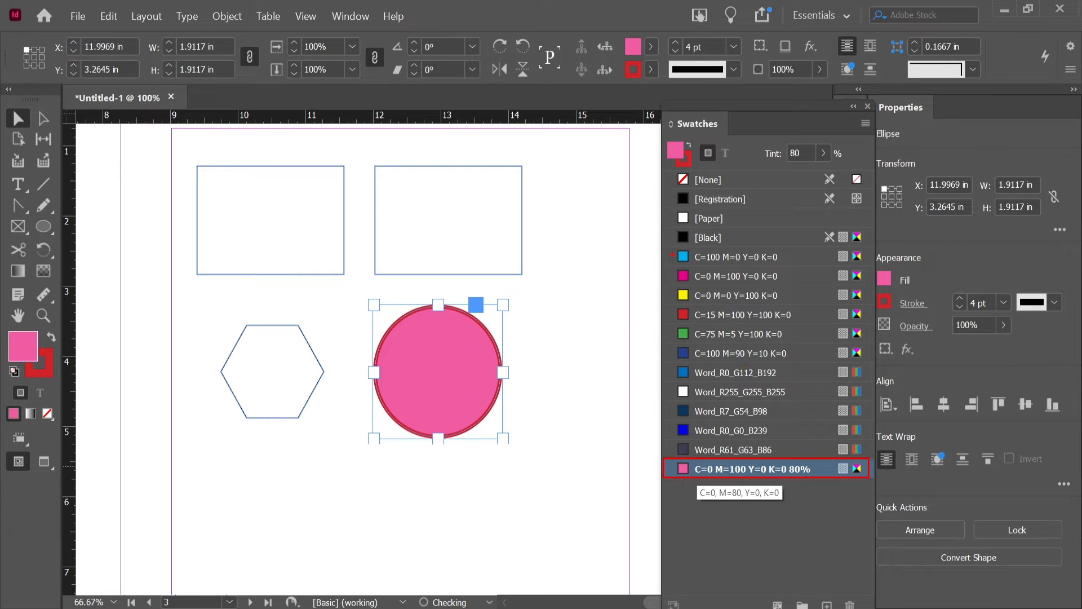
- Show the color controls and choose the yellow efff00 as the circle's fill in the Color Picker
click(350, 15)
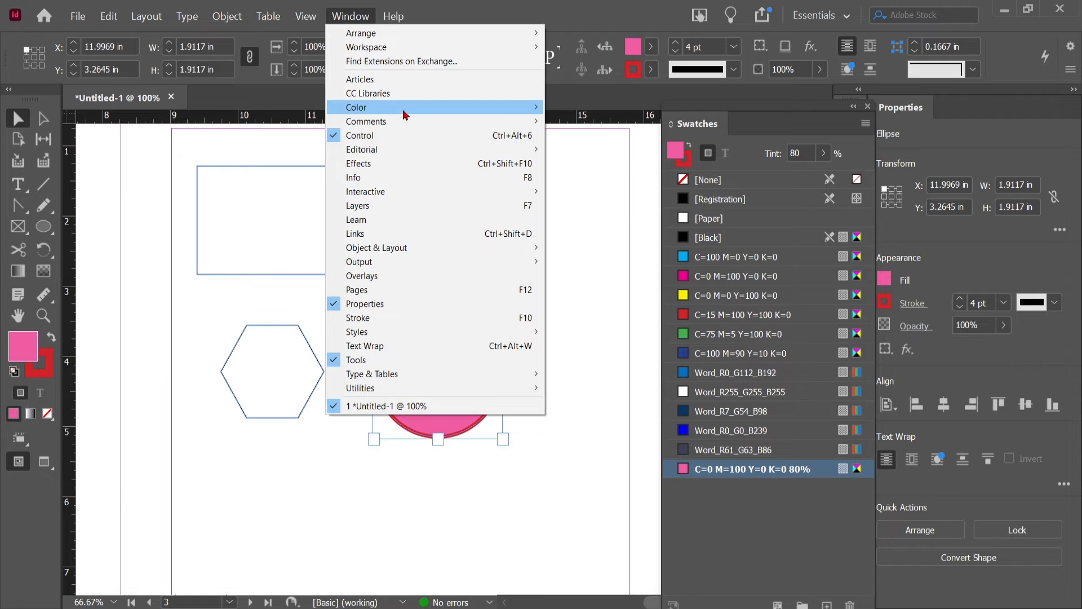
click(571, 123)
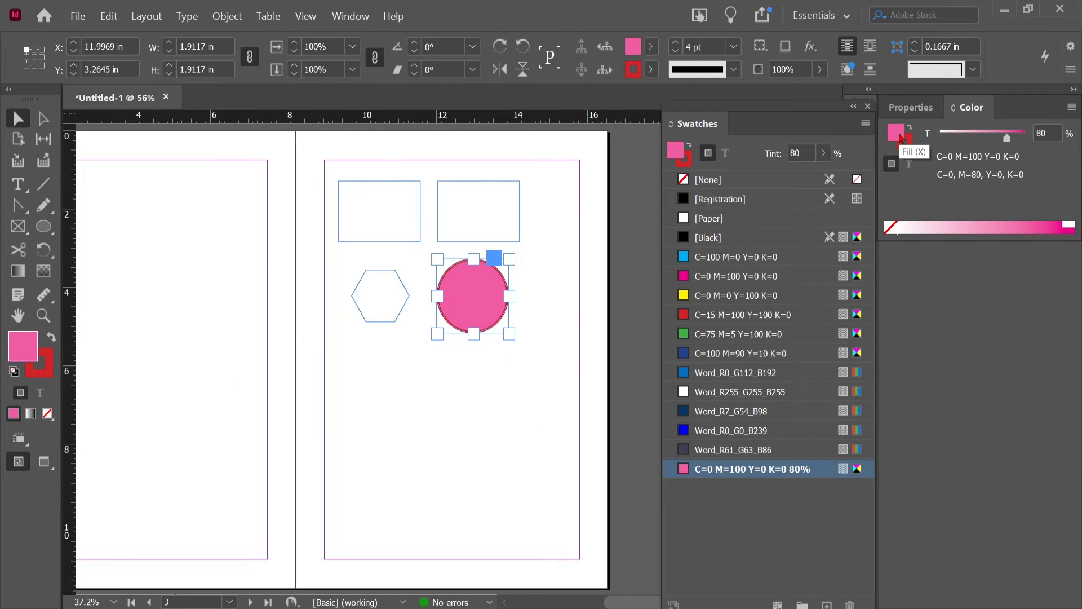
double_click(900, 138)
mouse_move(600, 290)
mouse_down()
mouse_move(496, 138)
mouse_move(458, 104)
mouse_up()
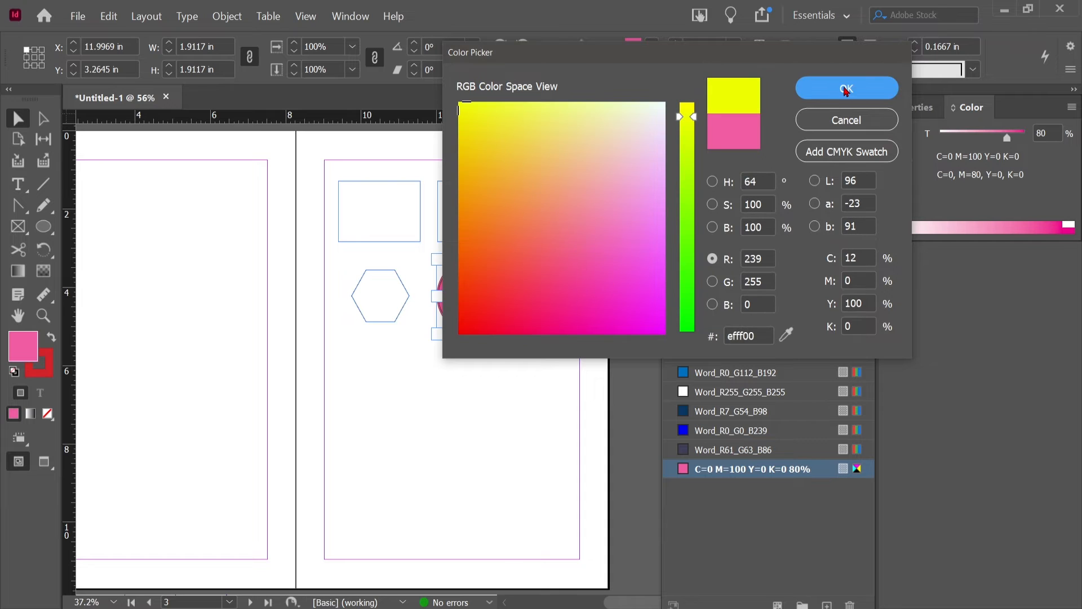
click(845, 89)
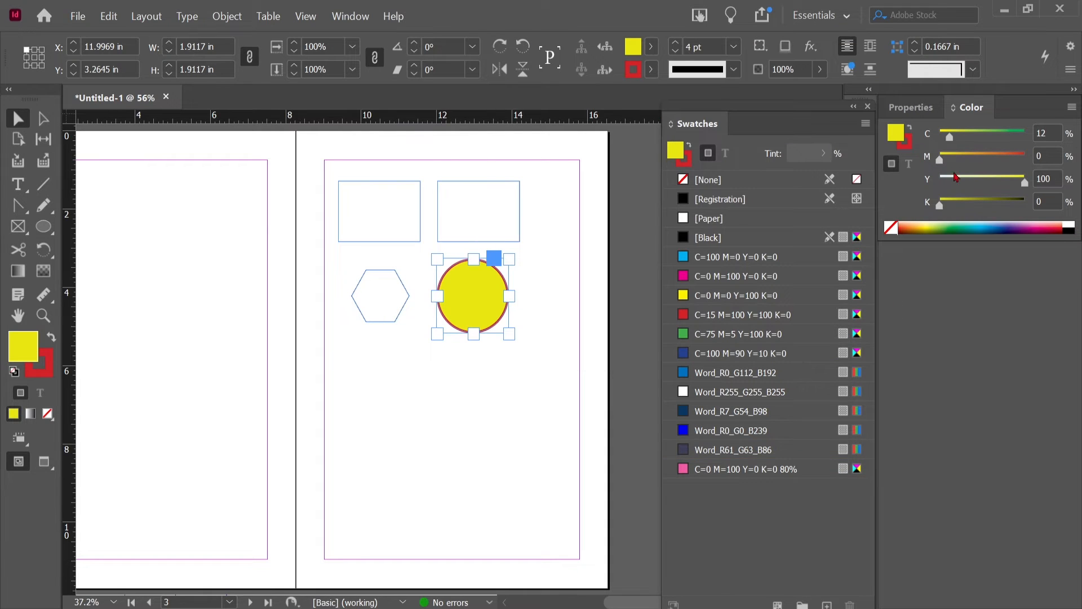
- Mix the circle's fill to C=39 M=36 Y=53 K=24, switch to the RGB color model and remix it to R=132 G=93 B=110
drag(942, 162, 974, 143)
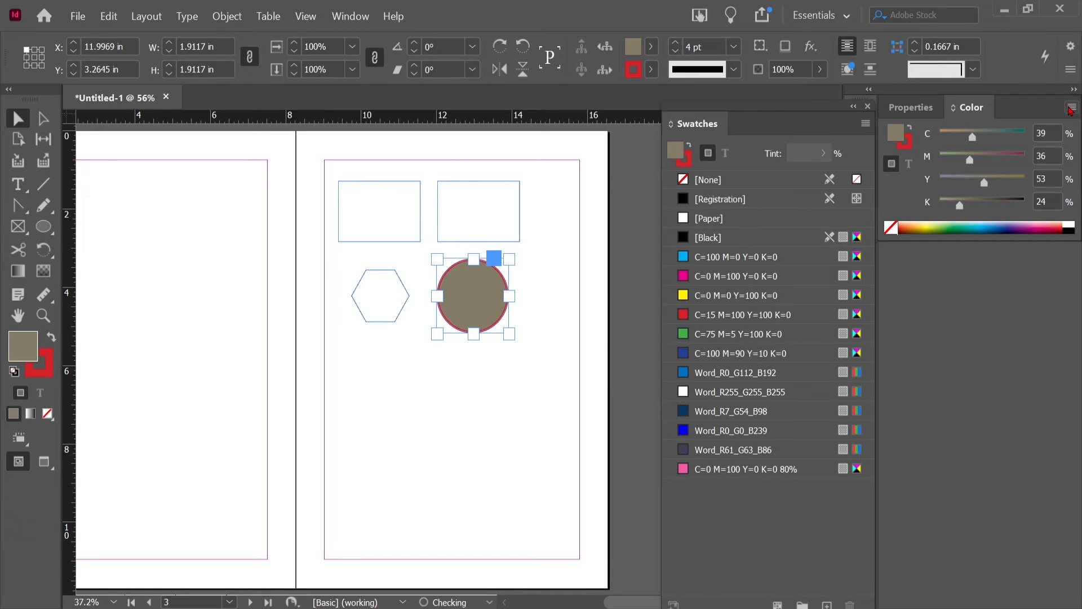
click(1071, 109)
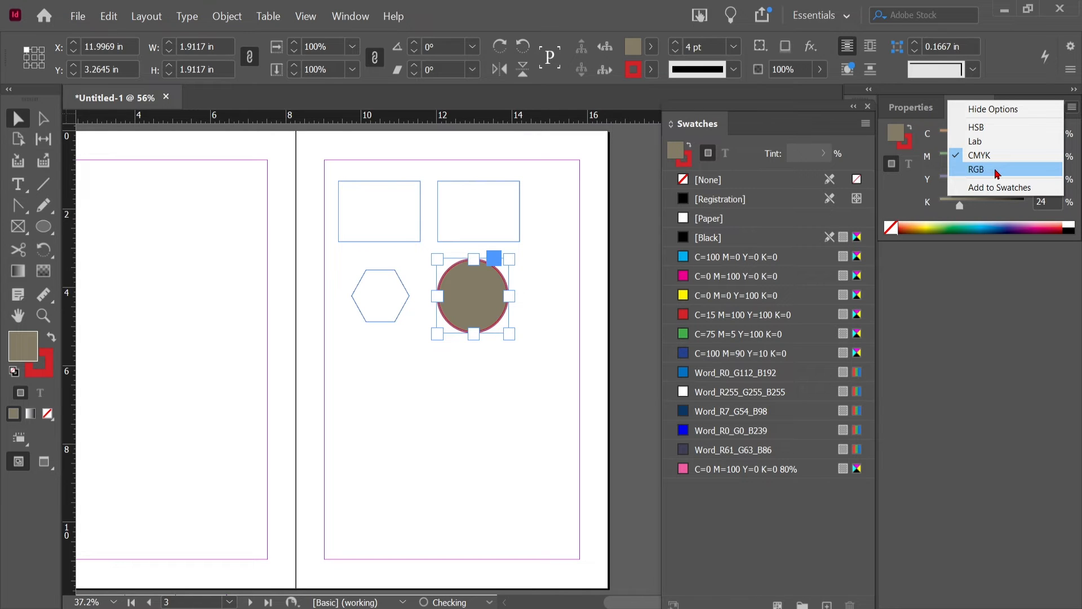
click(996, 169)
drag(982, 161, 976, 183)
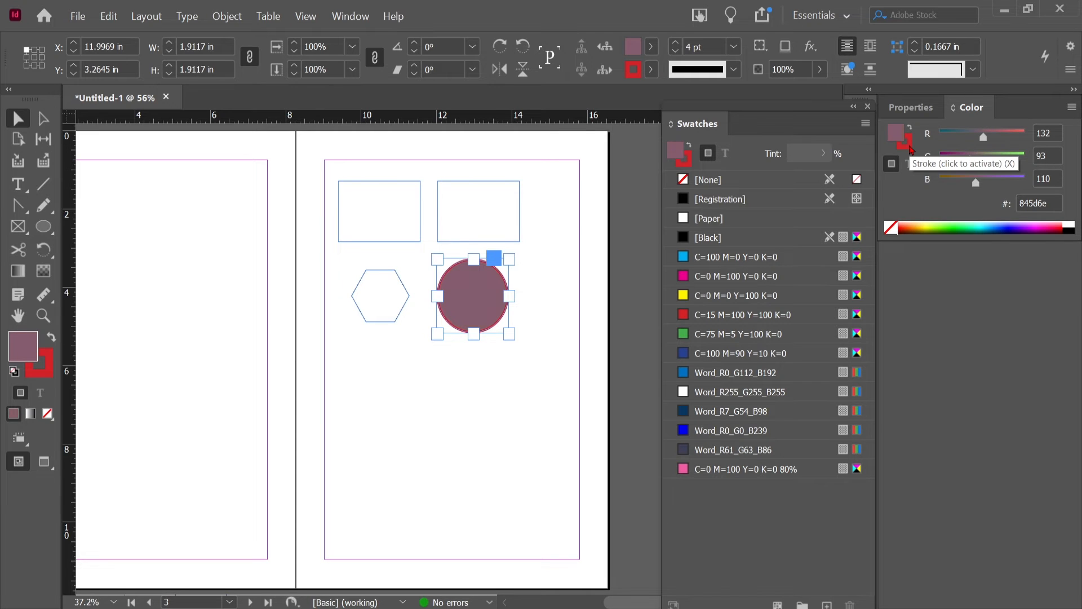
- Switch to the circle's red stroke and lower its tint to 92%
click(911, 148)
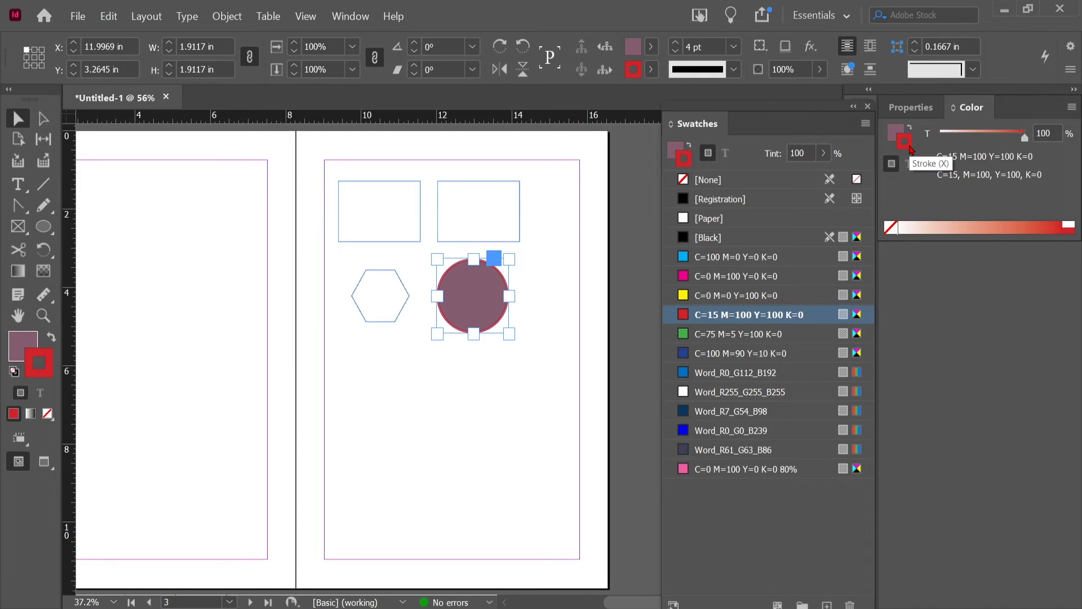
click(1008, 138)
drag(1008, 140, 1018, 138)
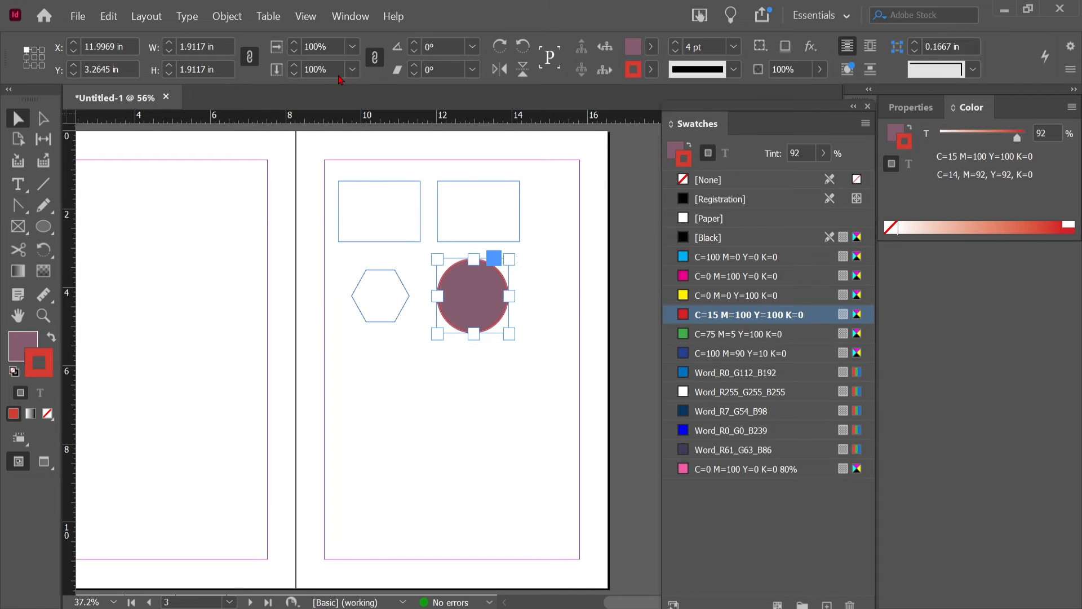
- Show the gradient controls, apply a linear gradient to the circle's stroke and add the Word_R7_G54_B98 swatch as a color stop
click(351, 15)
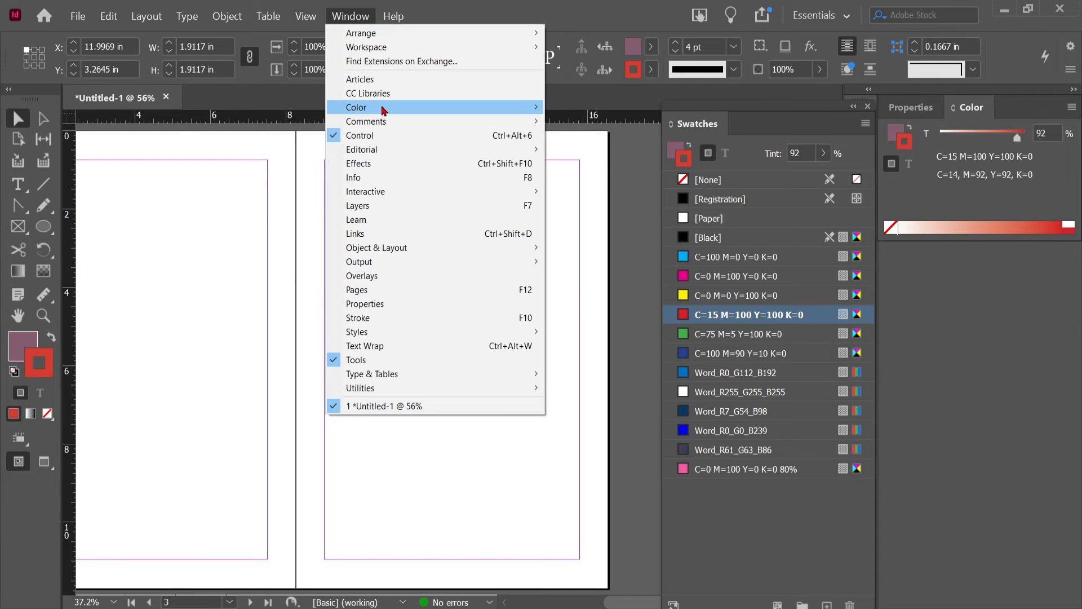
mouse_move(383, 108)
click(580, 136)
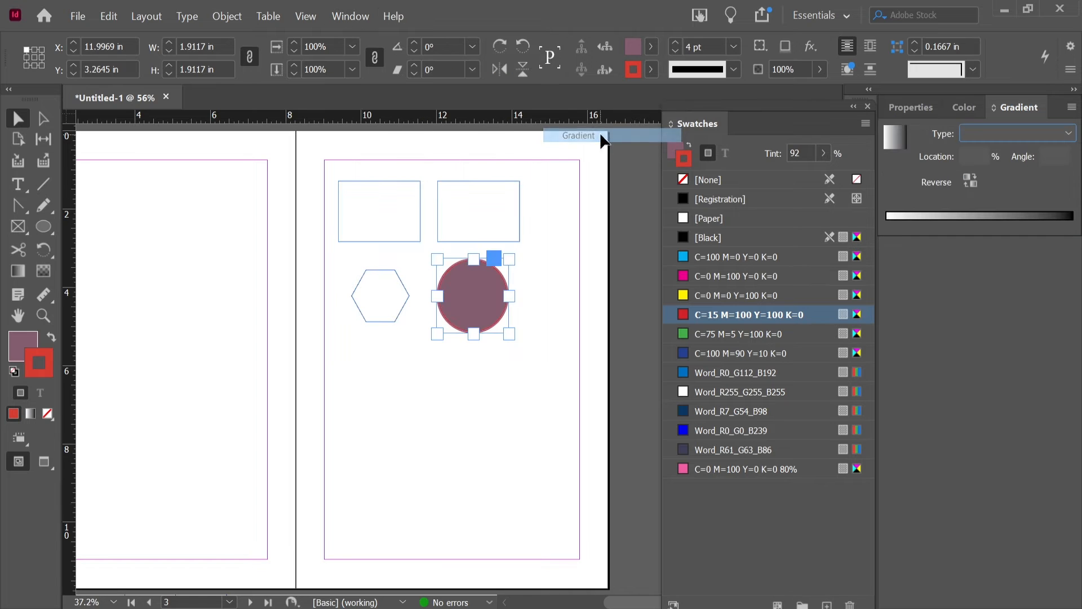
click(979, 216)
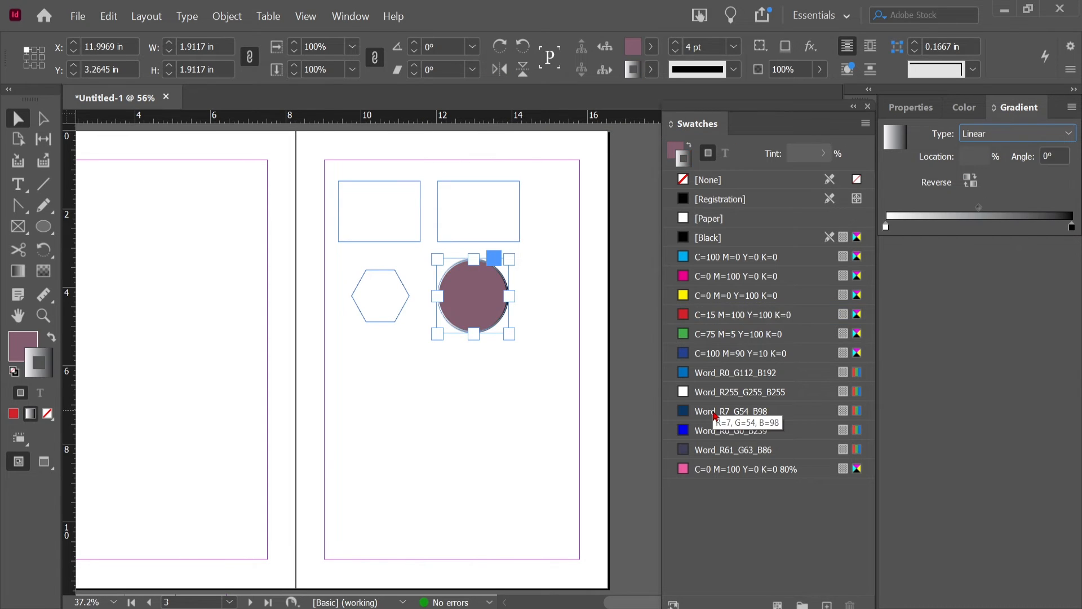
mouse_move(714, 416)
mouse_down()
mouse_move(924, 255)
mouse_move(925, 228)
mouse_move(935, 228)
mouse_up()
- Apply a linear gradient to the circle's fill with added mauve, Word_R7_G54_B98 and yellow C=0 M=0 Y=100 K=0 stops
click(675, 150)
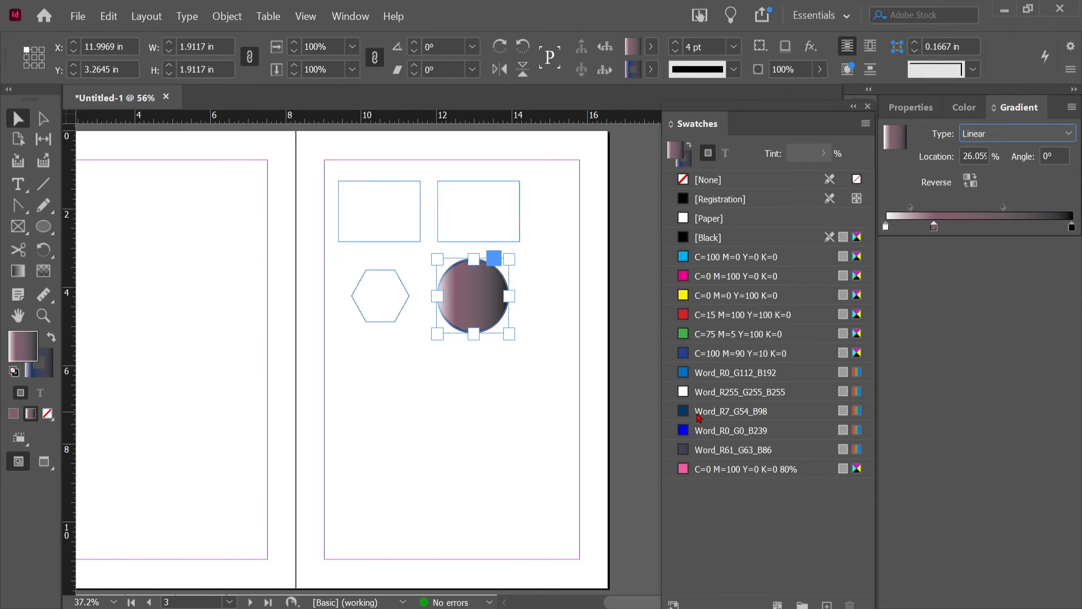
drag(699, 411, 974, 228)
key(ctrl+1)
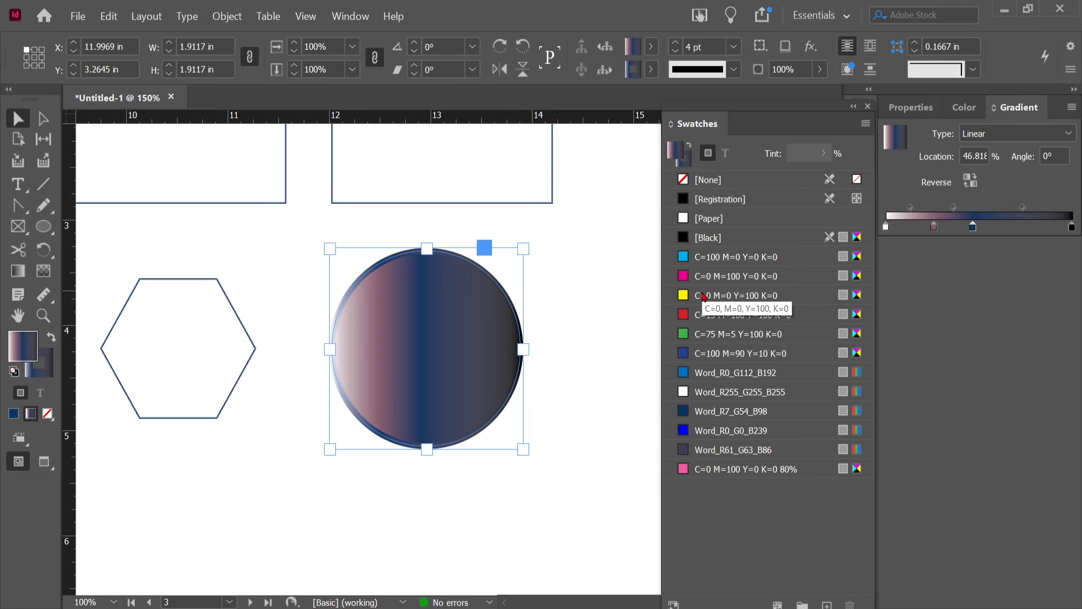
mouse_move(703, 297)
mouse_down()
mouse_move(898, 268)
mouse_move(1027, 228)
mouse_move(1002, 230)
mouse_up()
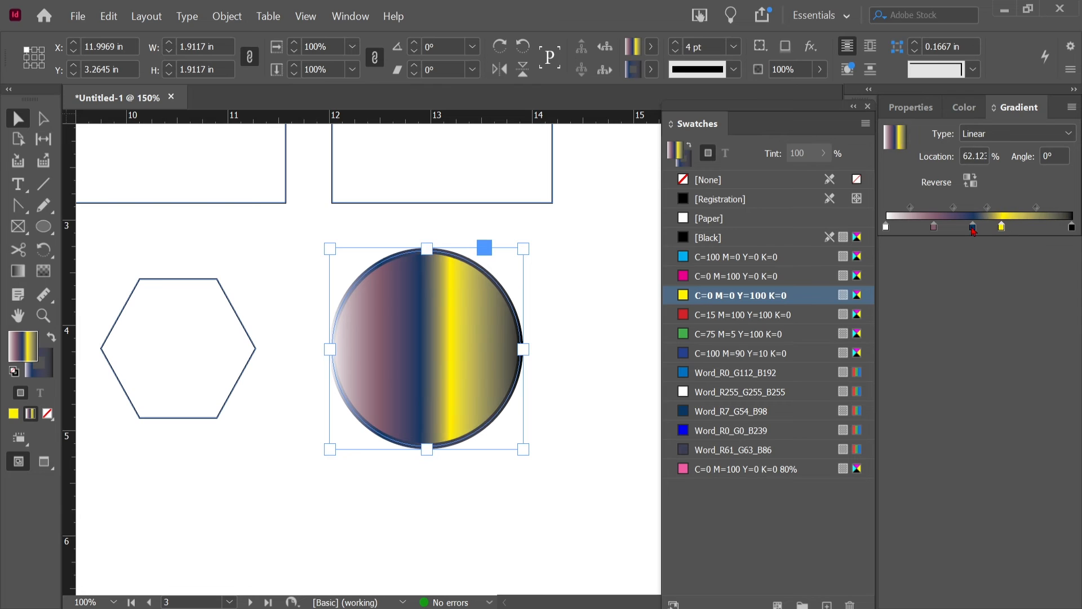
- Remove the dark blue, mauve and yellow stops from the circle's fill gradient, leaving only white and black
click(973, 227)
drag(974, 230, 976, 244)
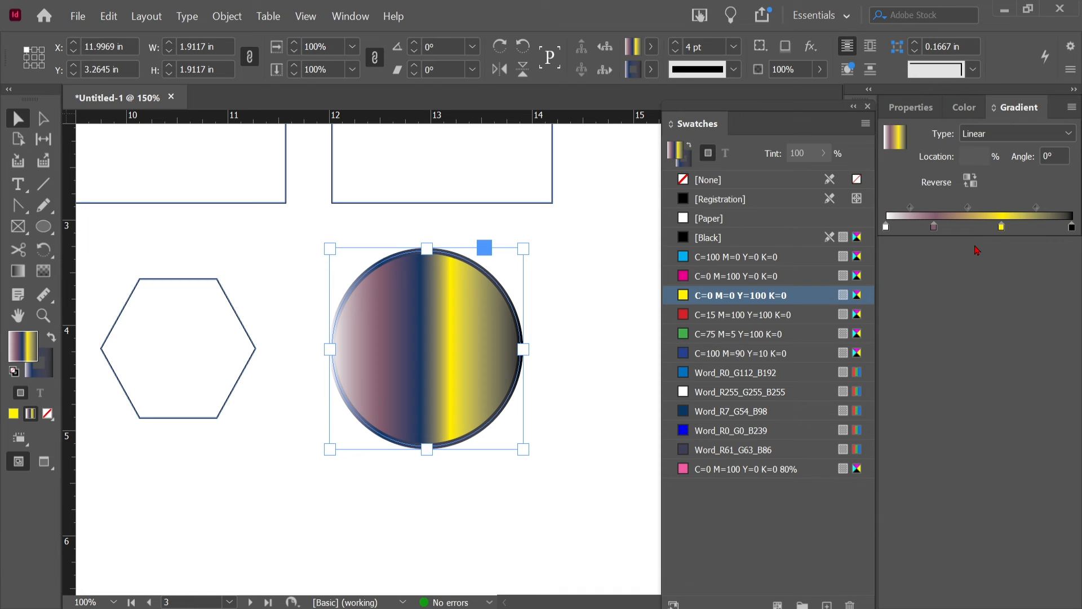
click(935, 228)
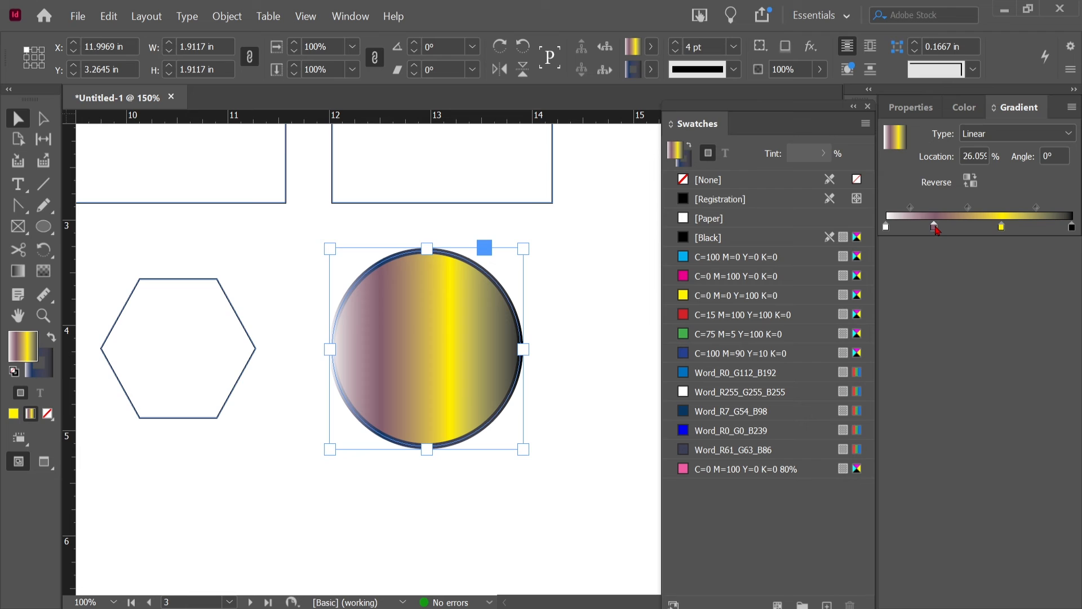
drag(937, 231, 938, 252)
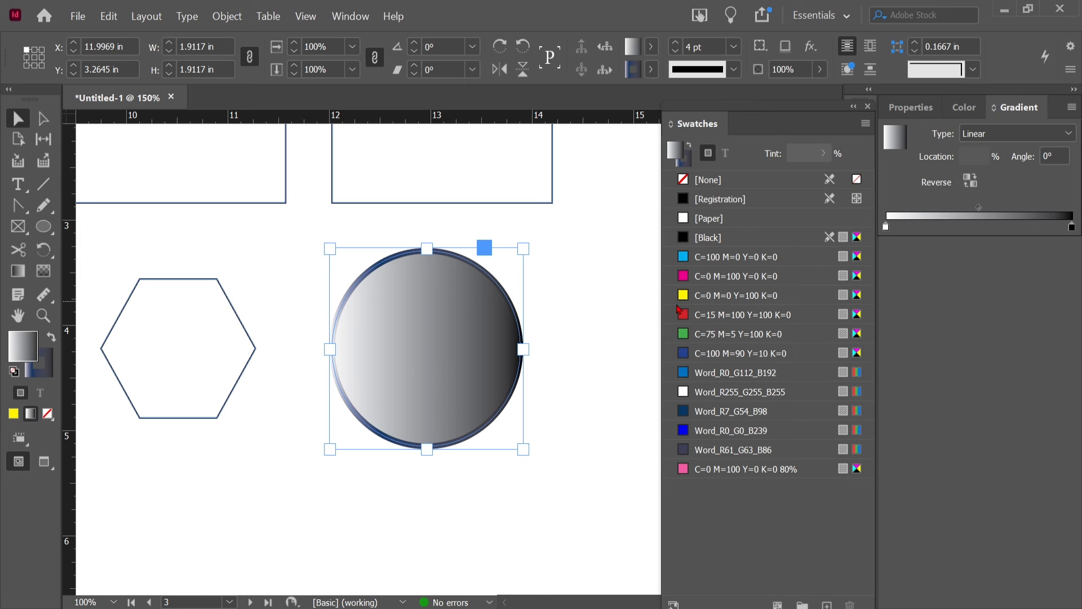
- Add the Word_R0_G112_B192 swatch as a middle stop in the circle's fill gradient and shift its white-to-blue midpoint to about 16%
drag(712, 377, 898, 212)
click(919, 208)
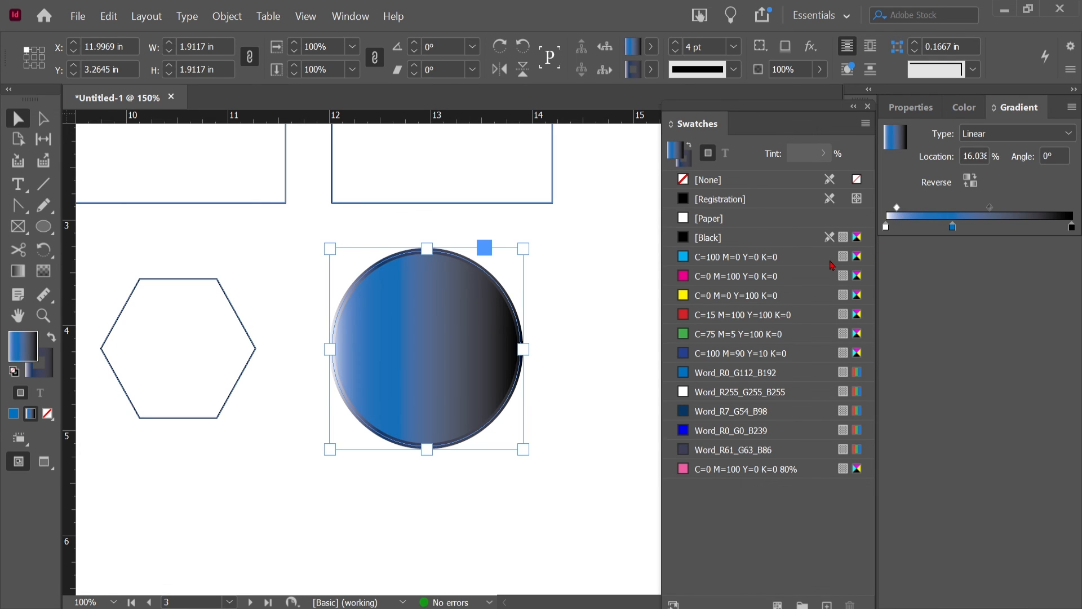
- Save the circle's fill gradient as a new swatch and apply that swatch as the hexagon's fill
drag(822, 116, 820, 99)
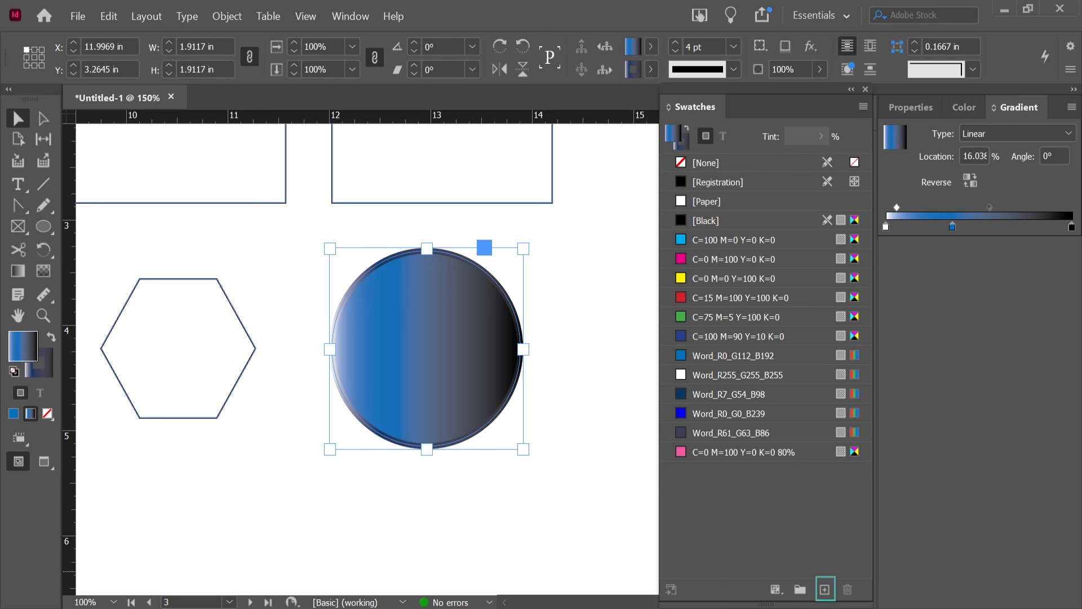
click(825, 589)
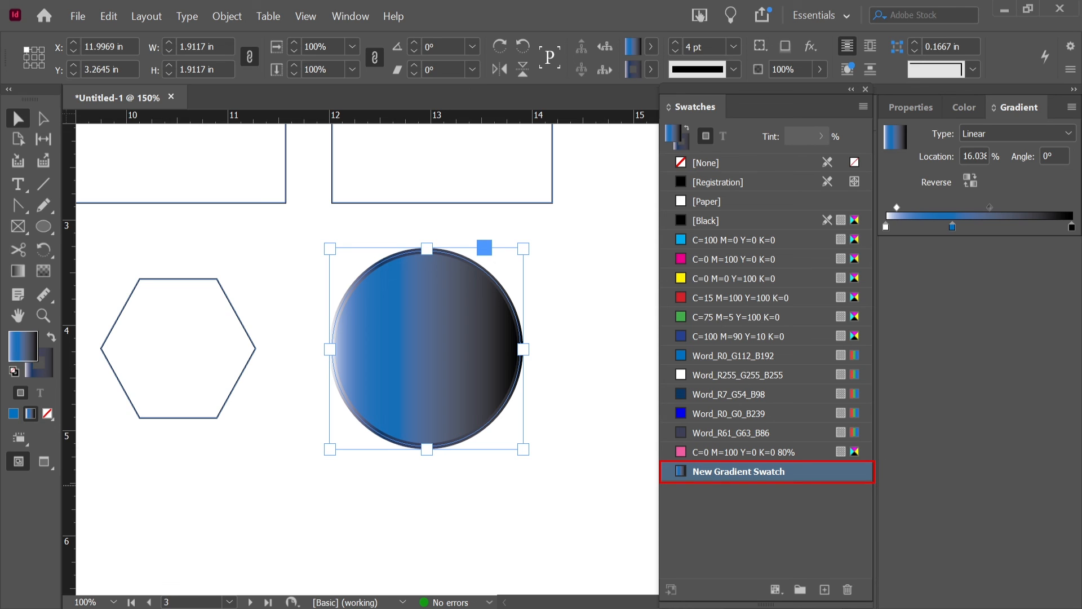
drag(222, 249, 159, 381)
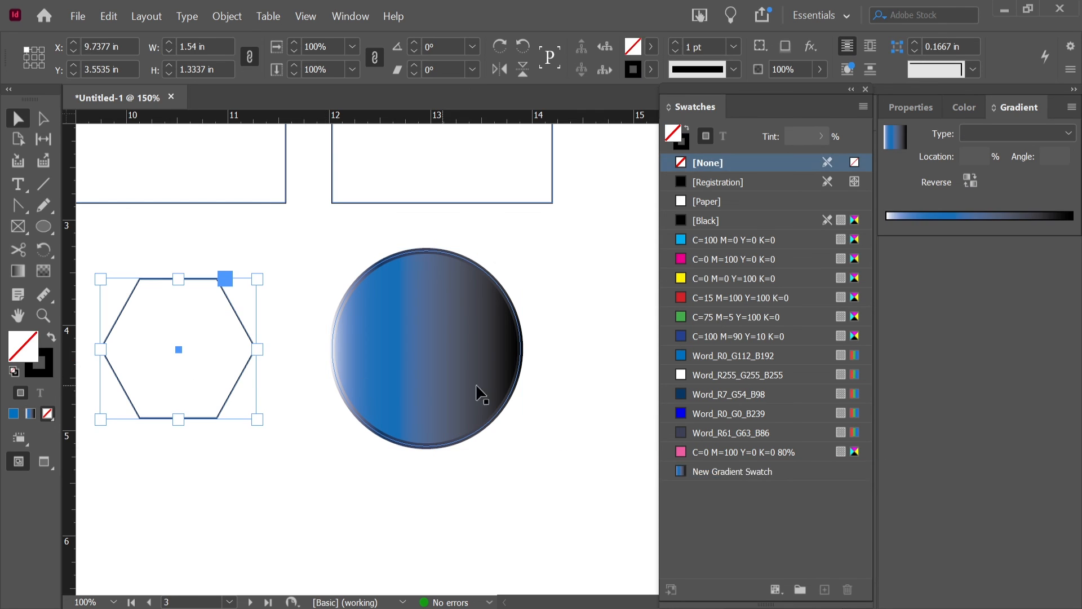
click(703, 472)
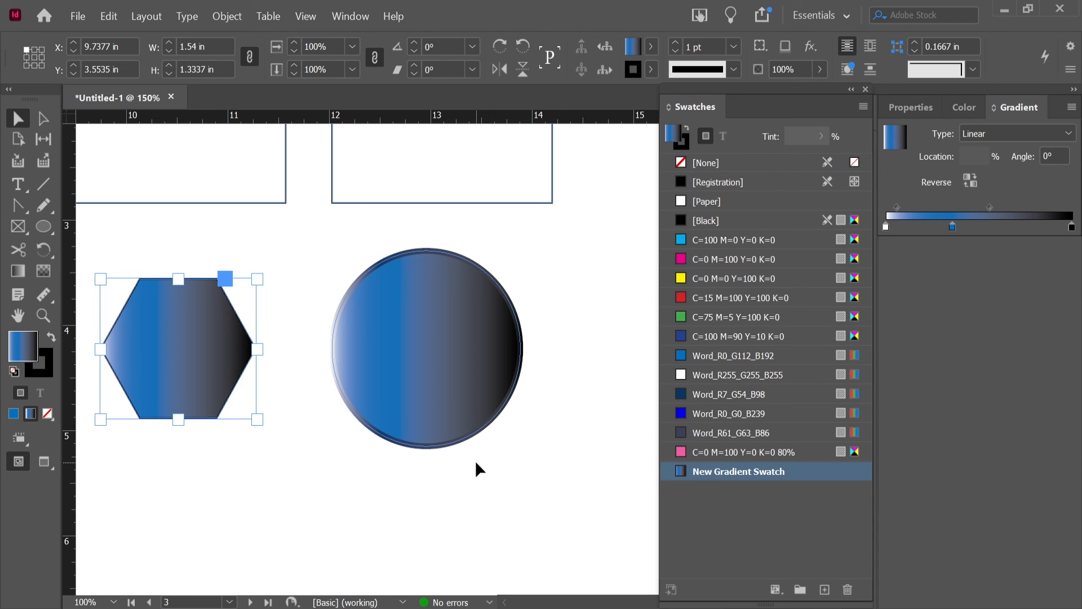